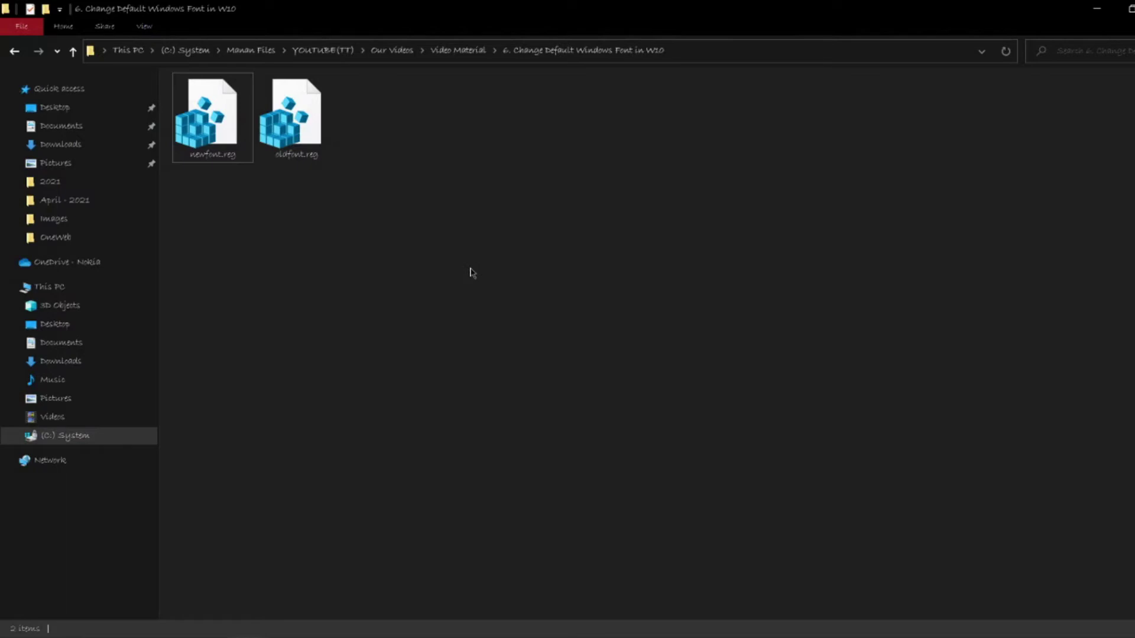
Open Windows Settings and find the Font settings page by searching for "Fonts".
{"action": "key", "text": "super"}
{"action": "type", "text": "settin"}
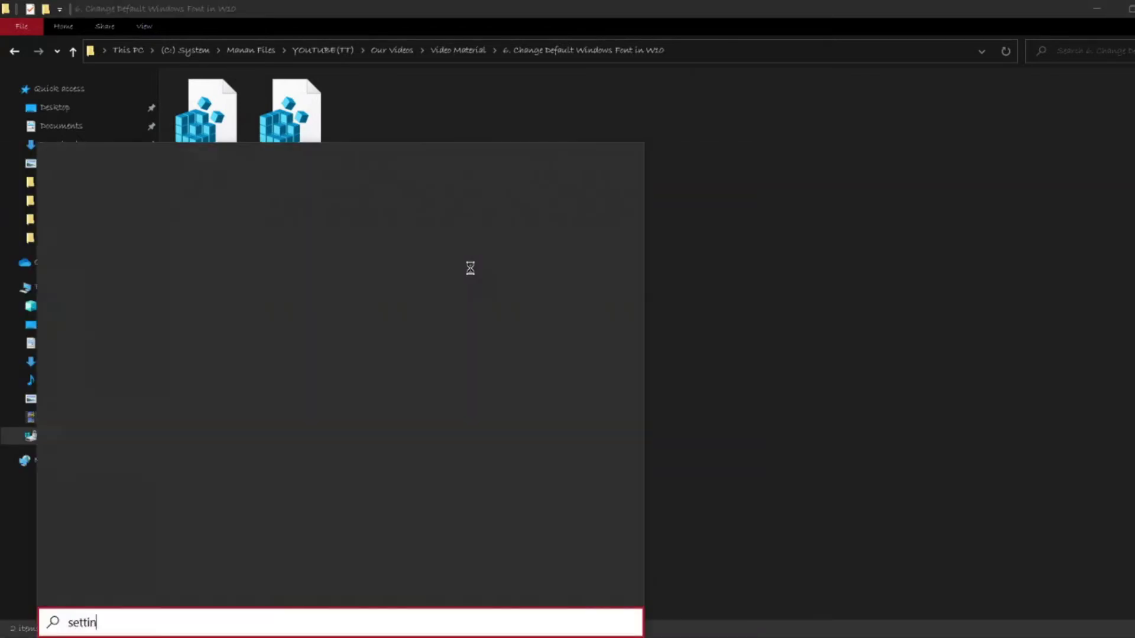
{"action": "type", "text": "gs"}
{"action": "key", "text": "Return"}
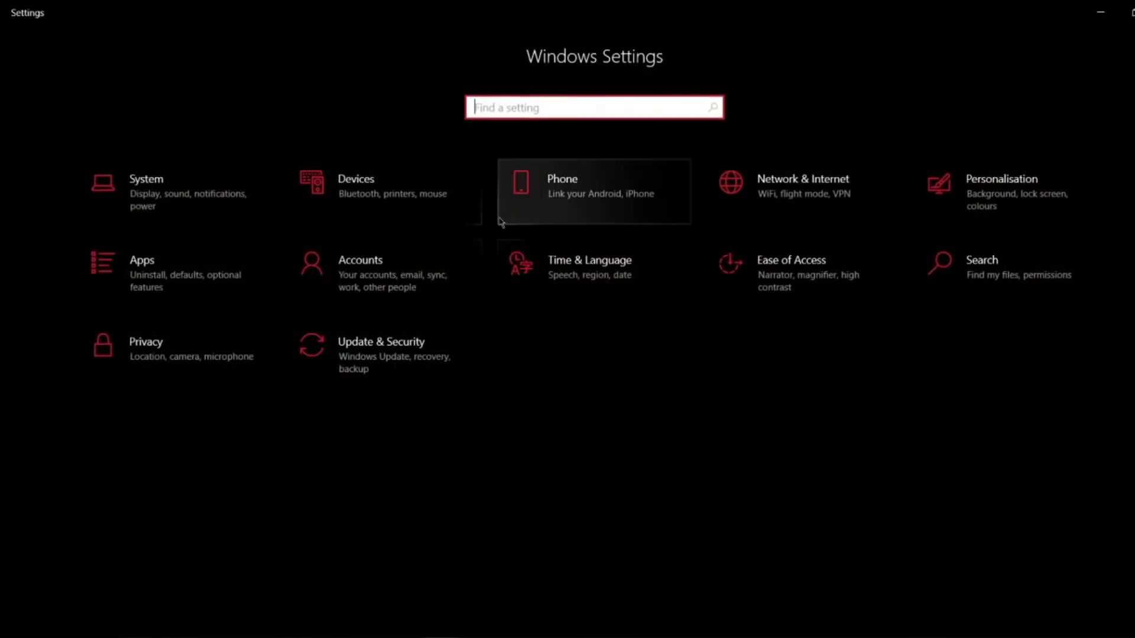
{"action": "type", "text": "Fonts"}
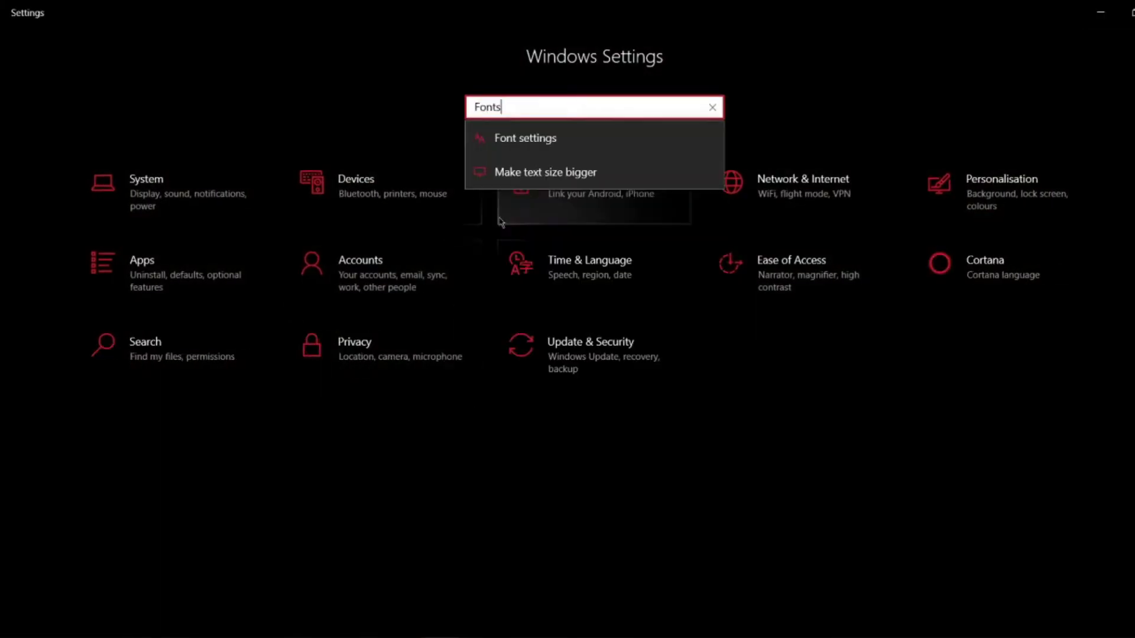
{"action": "left_click", "coordinate": [513, 148]}
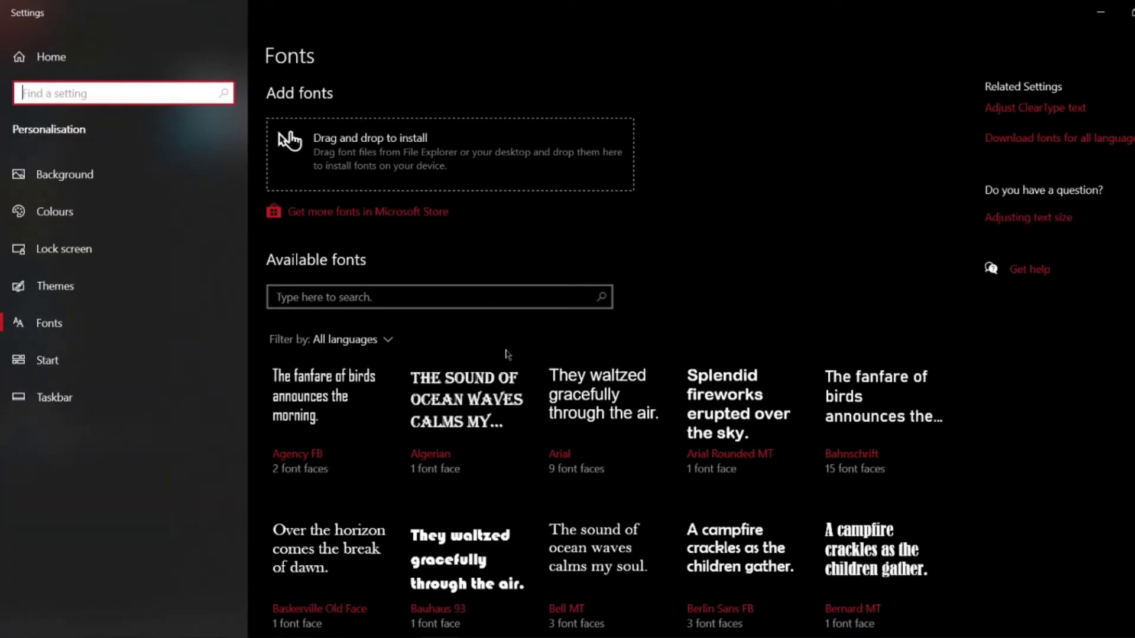
Open the Bradley Hand ITC font from the available fonts and preview it with a short greeting that includes the presenter's first name.
{"action": "scroll", "coordinate": [496, 381], "scroll_direction": "down", "scroll_amount": 9}
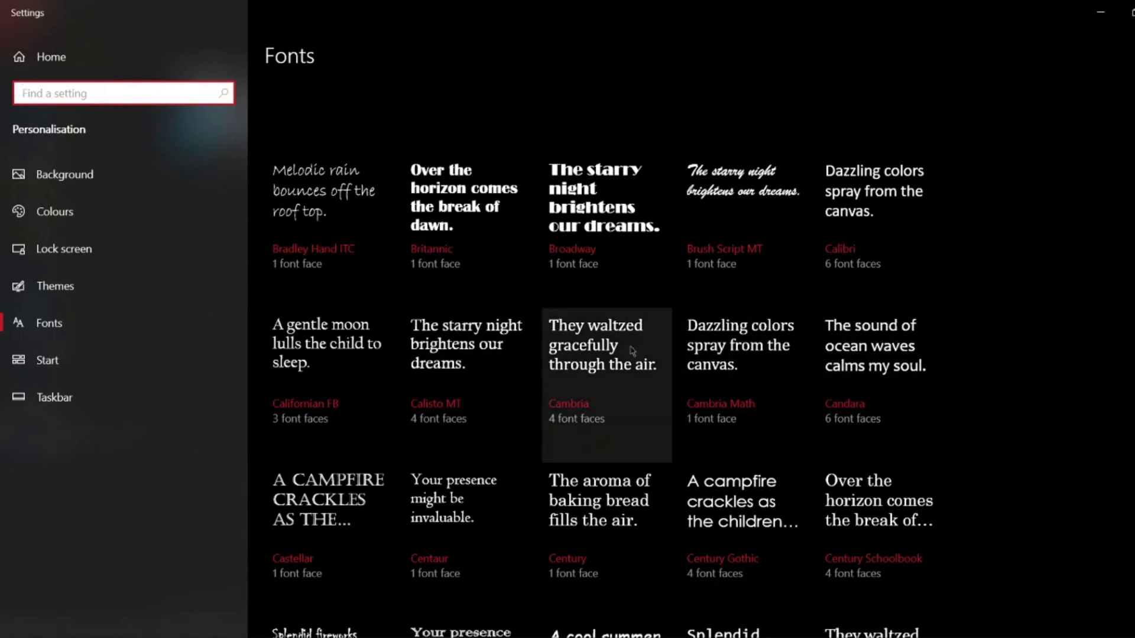
{"action": "scroll", "coordinate": [592, 406], "scroll_direction": "down", "scroll_amount": 5}
{"action": "scroll", "coordinate": [591, 422], "scroll_direction": "up", "scroll_amount": 8}
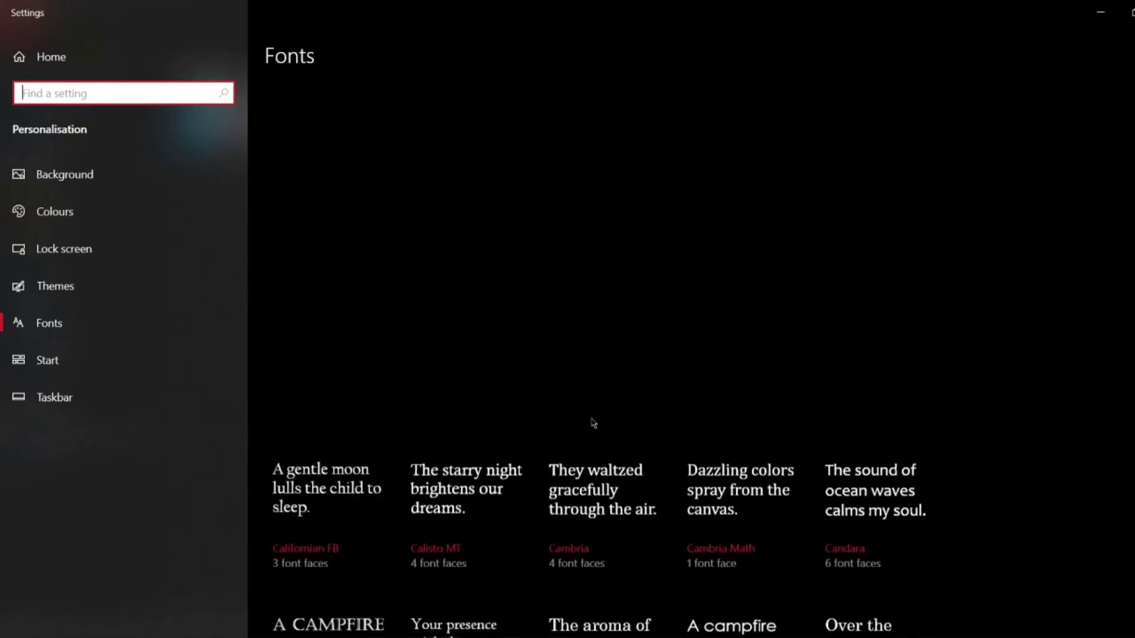
{"action": "scroll", "coordinate": [593, 422], "scroll_direction": "up", "scroll_amount": 4}
{"action": "scroll", "coordinate": [570, 422], "scroll_direction": "up", "scroll_amount": 5}
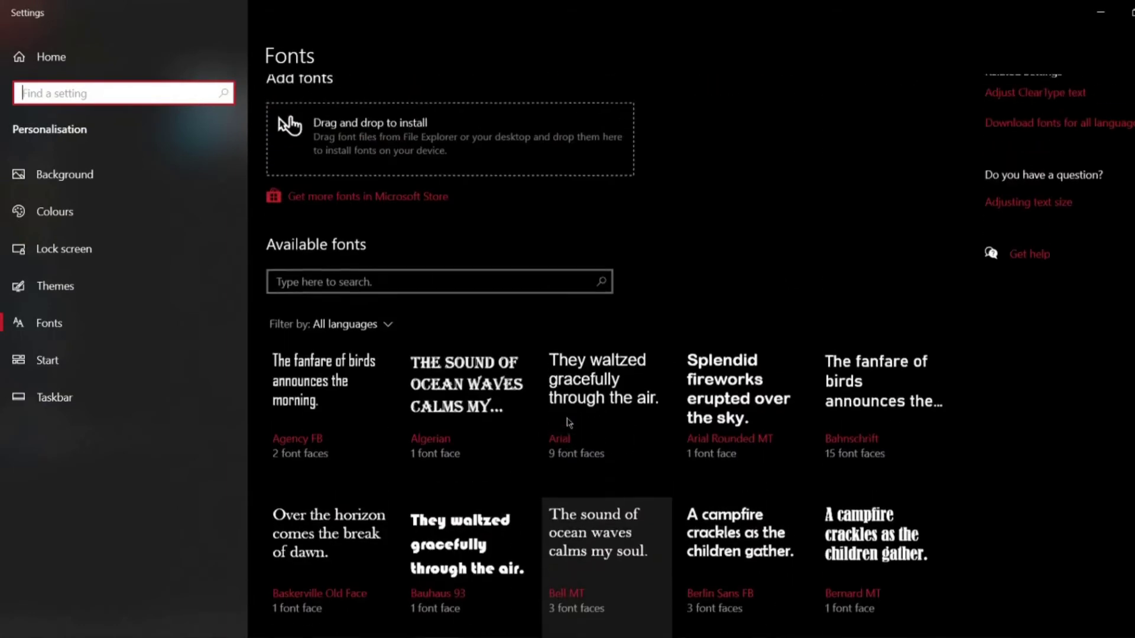
{"action": "scroll", "coordinate": [569, 422], "scroll_direction": "down", "scroll_amount": 5}
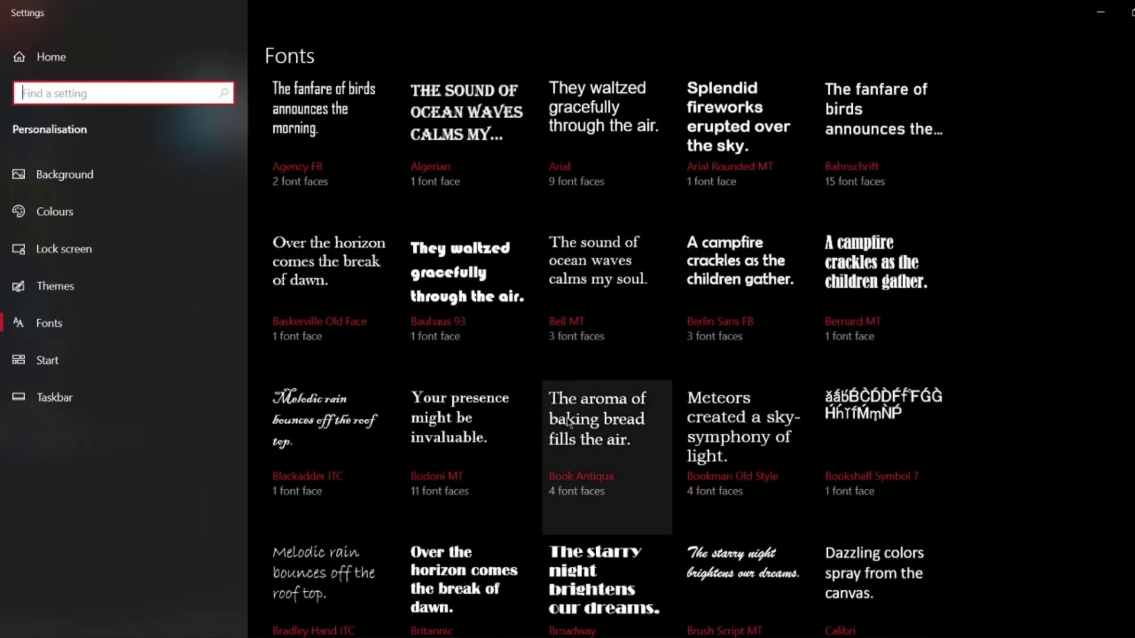
{"action": "scroll", "coordinate": [569, 421], "scroll_direction": "down", "scroll_amount": 3}
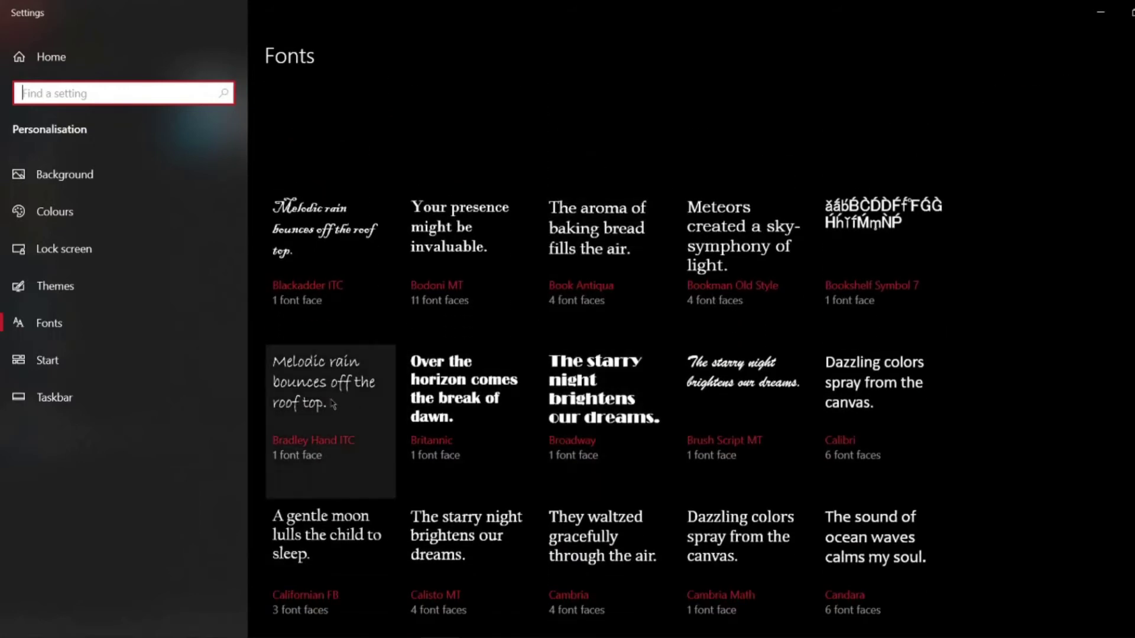
{"action": "left_click", "coordinate": [310, 408]}
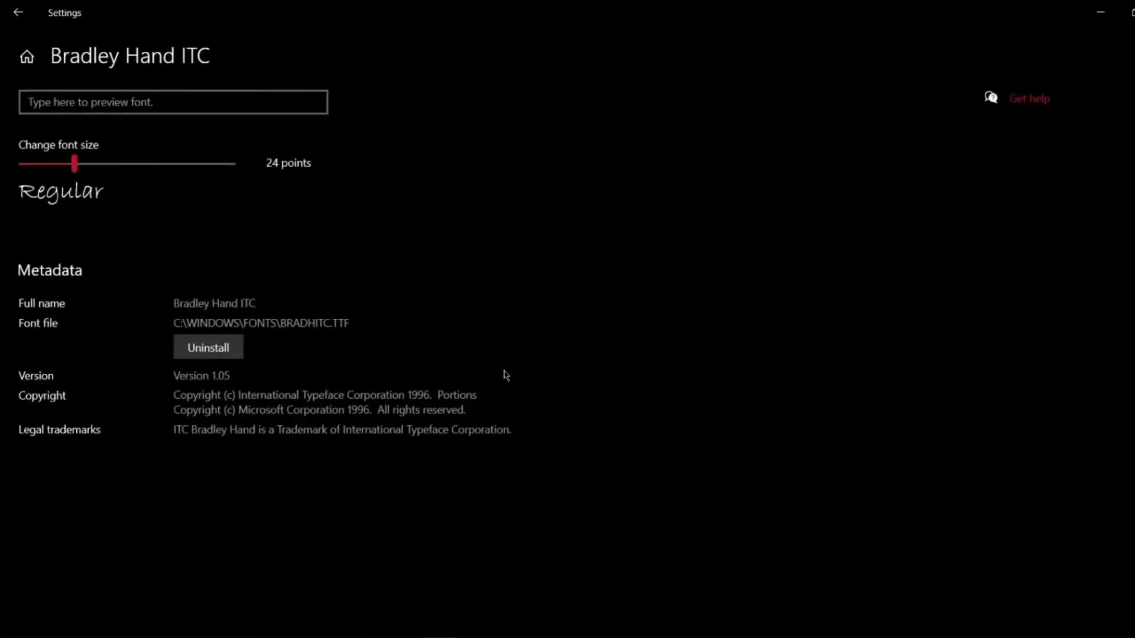
{"action": "left_click", "coordinate": [113, 104]}
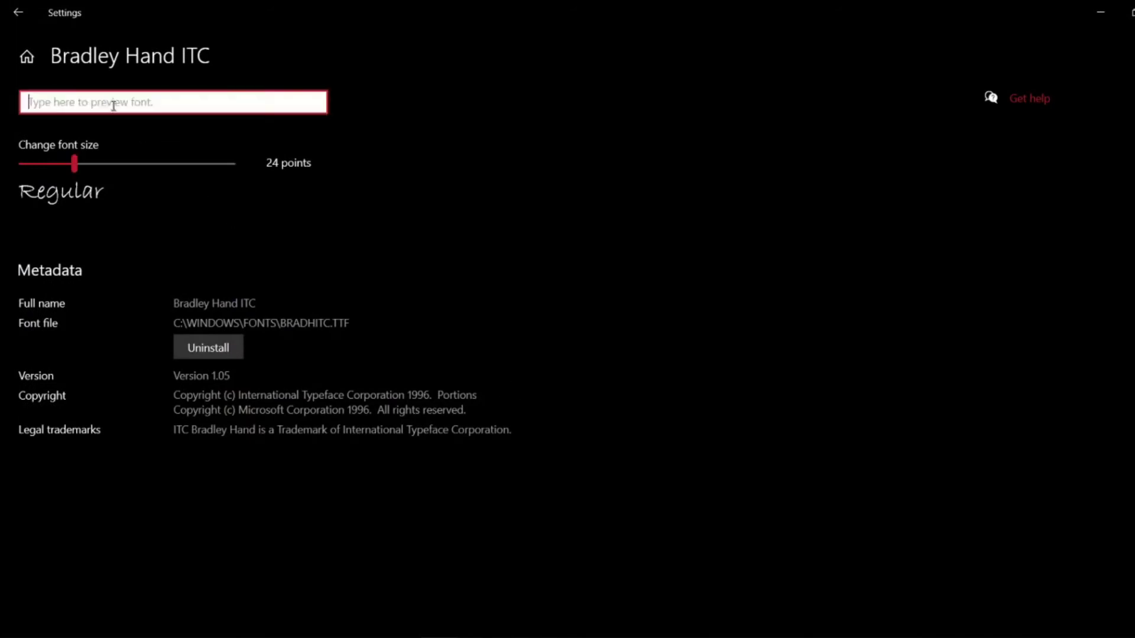
{"action": "type", "text": "Hi "}
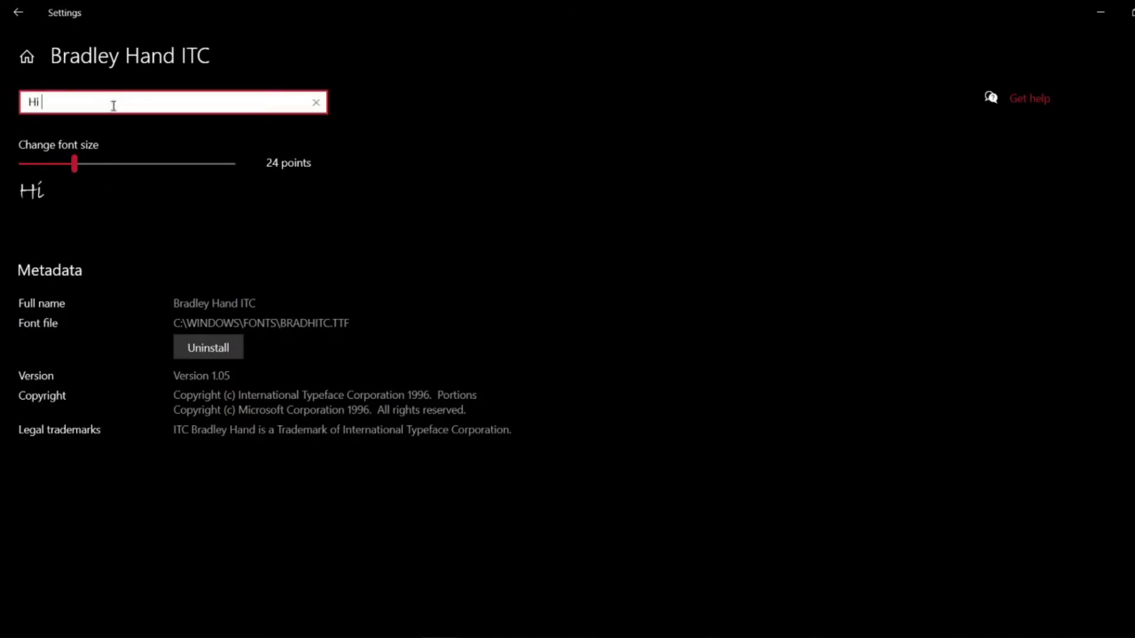
{"action": "type", "text": "I am Manan"}
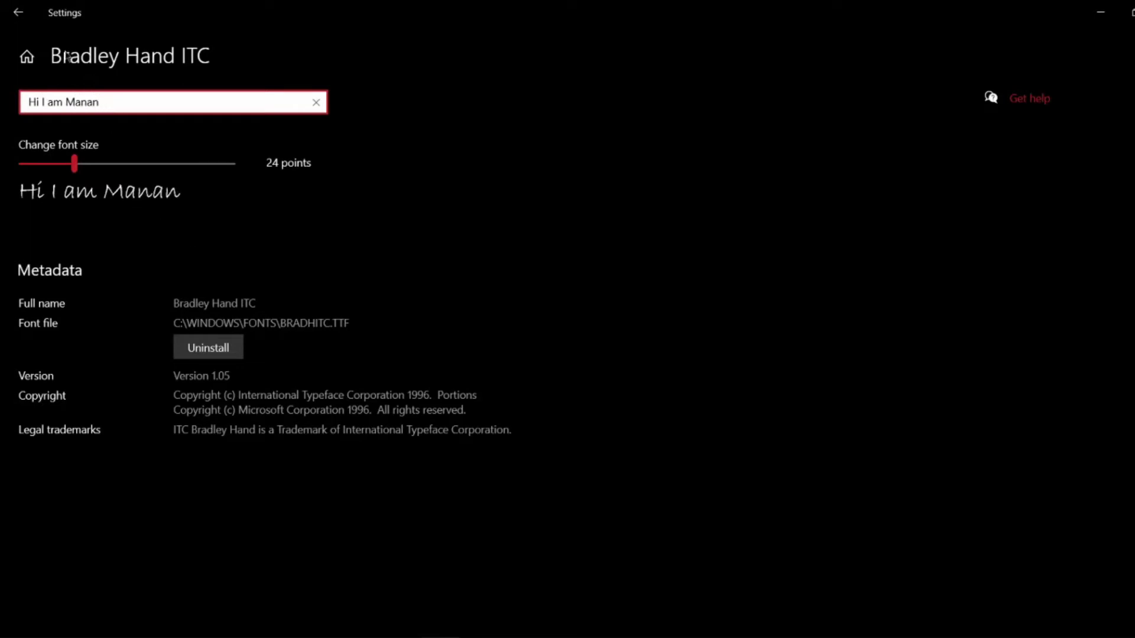
Return to the available fonts and open the details of the Bell MT font.
{"action": "left_click", "coordinate": [1, 17]}
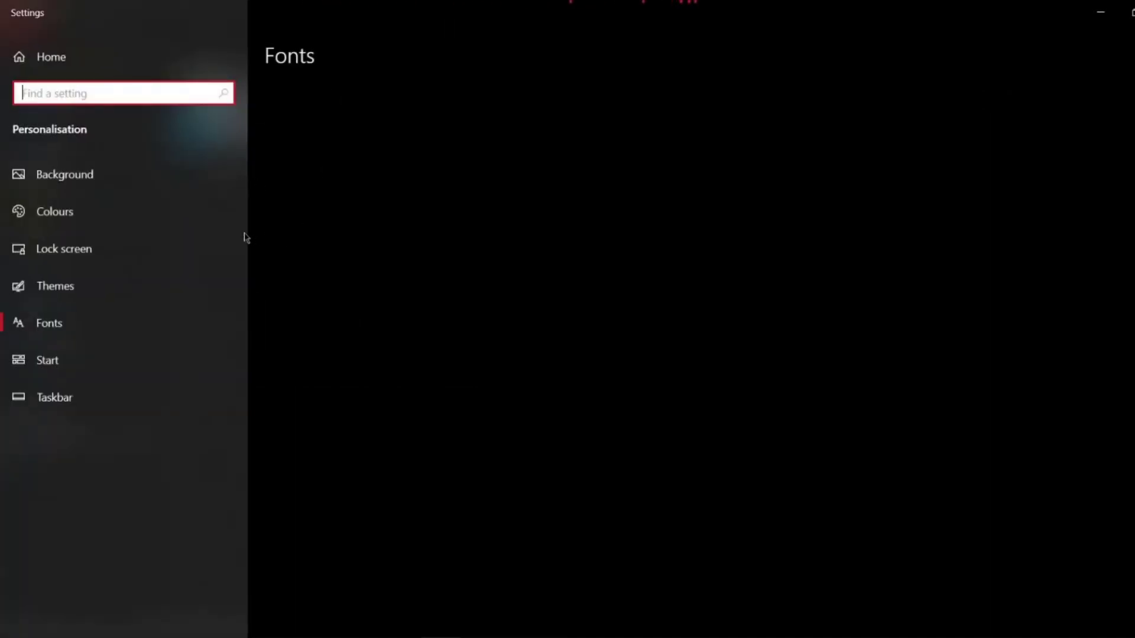
{"action": "scroll", "coordinate": [489, 386], "scroll_direction": "down", "scroll_amount": 5}
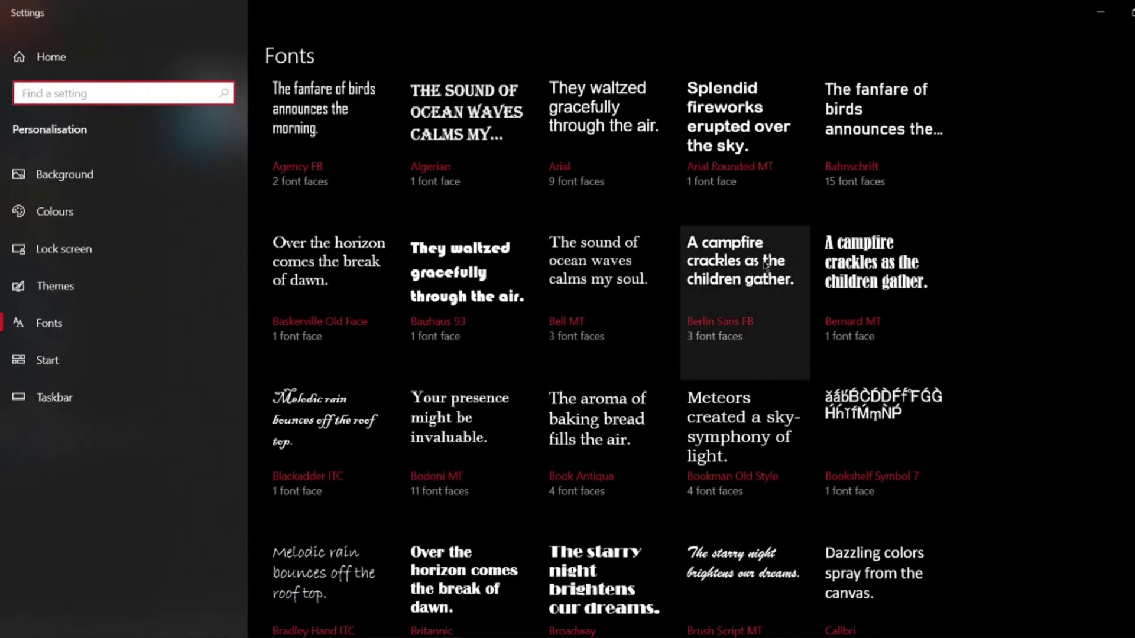
{"action": "left_click", "coordinate": [591, 281]}
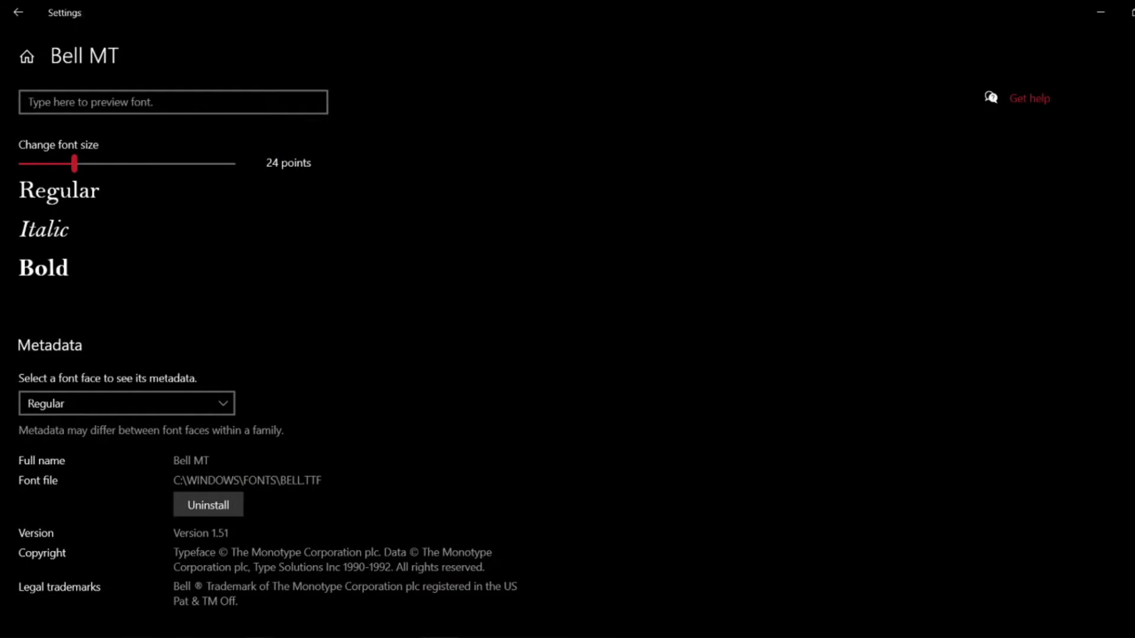
Switch to the File Explorer folder "6. Change Default Windows Font in W10" and create a new text document there.
{"action": "mouse_move", "coordinate": [249, 637]}
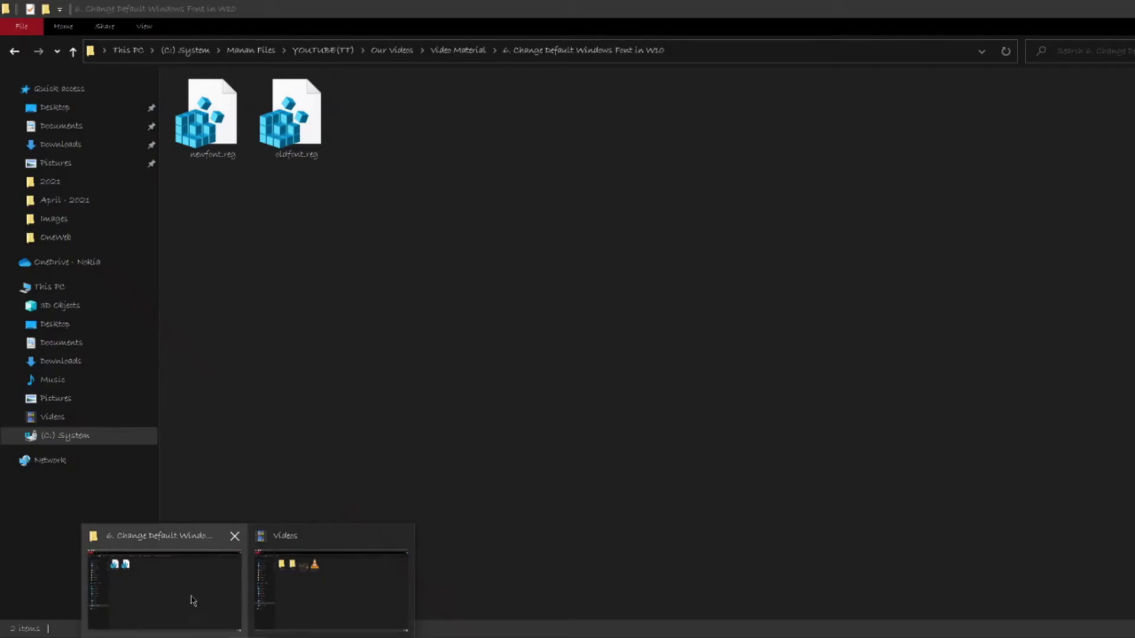
{"action": "left_click", "coordinate": [193, 598]}
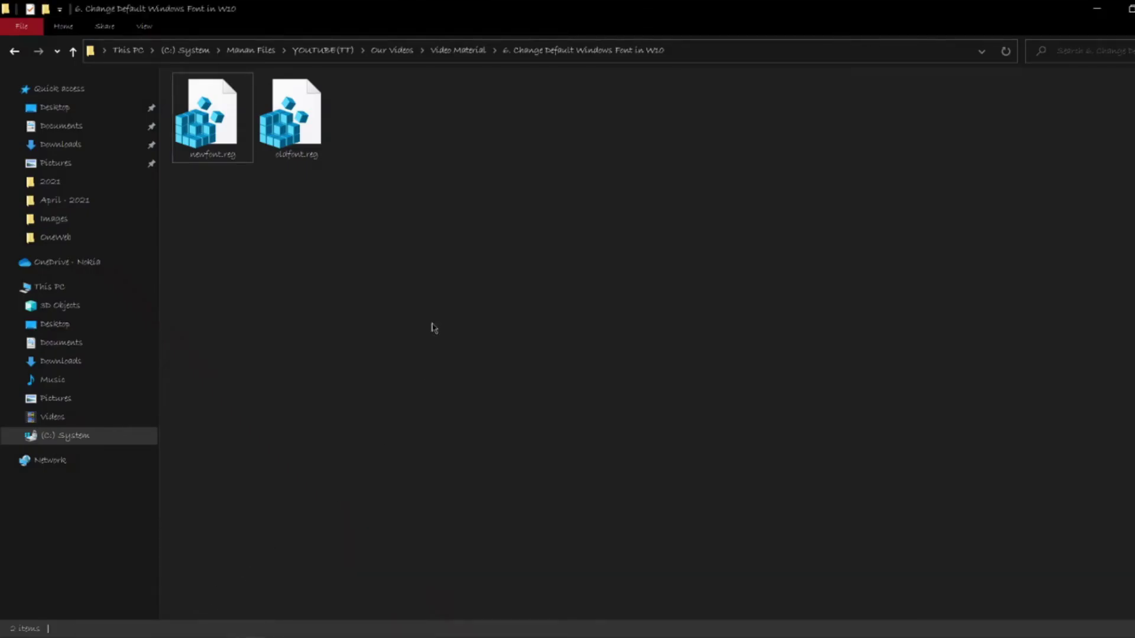
{"action": "right_click", "coordinate": [342, 271]}
{"action": "mouse_move", "coordinate": [505, 510]}
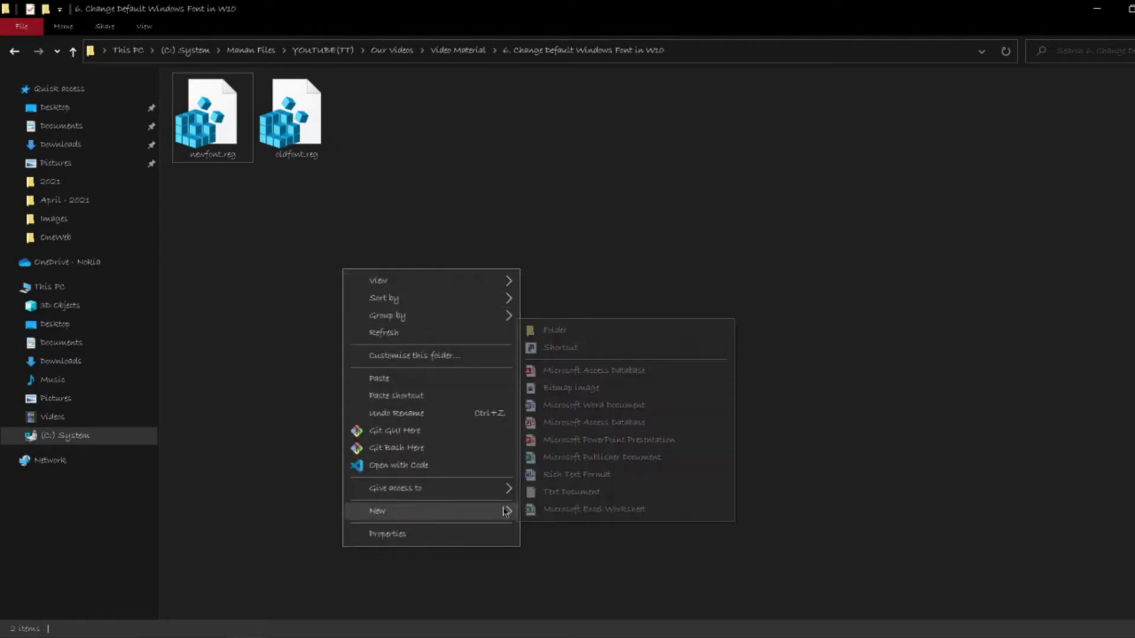
{"action": "left_click", "coordinate": [571, 492]}
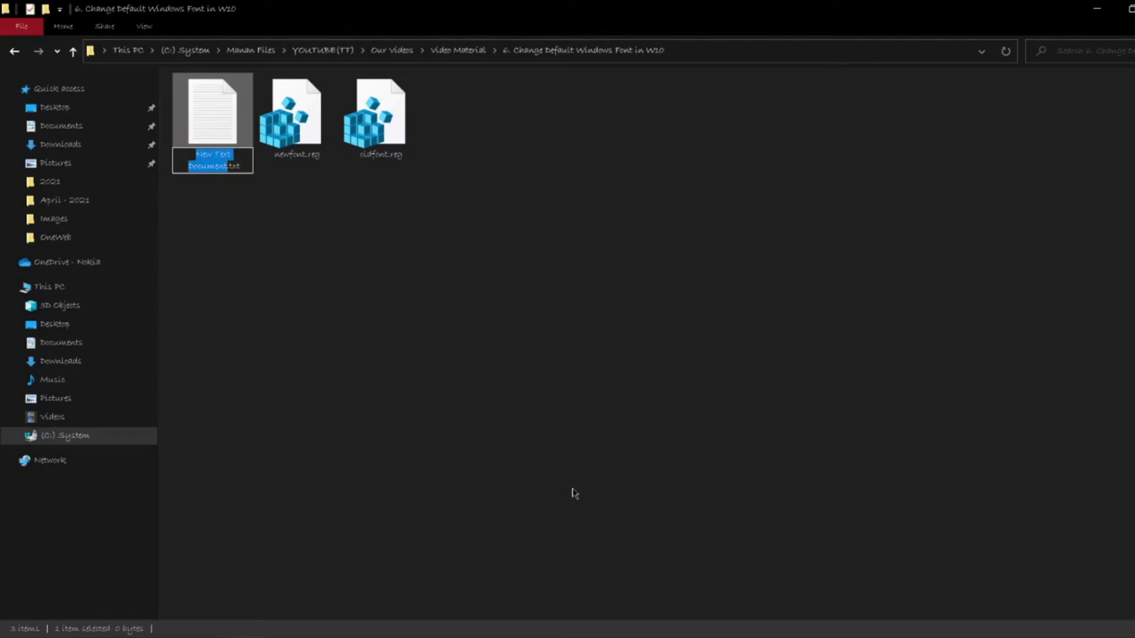
Name the new text document newfont1.reg and accept the change of file extension.
{"action": "type", "text": "newfont1"}
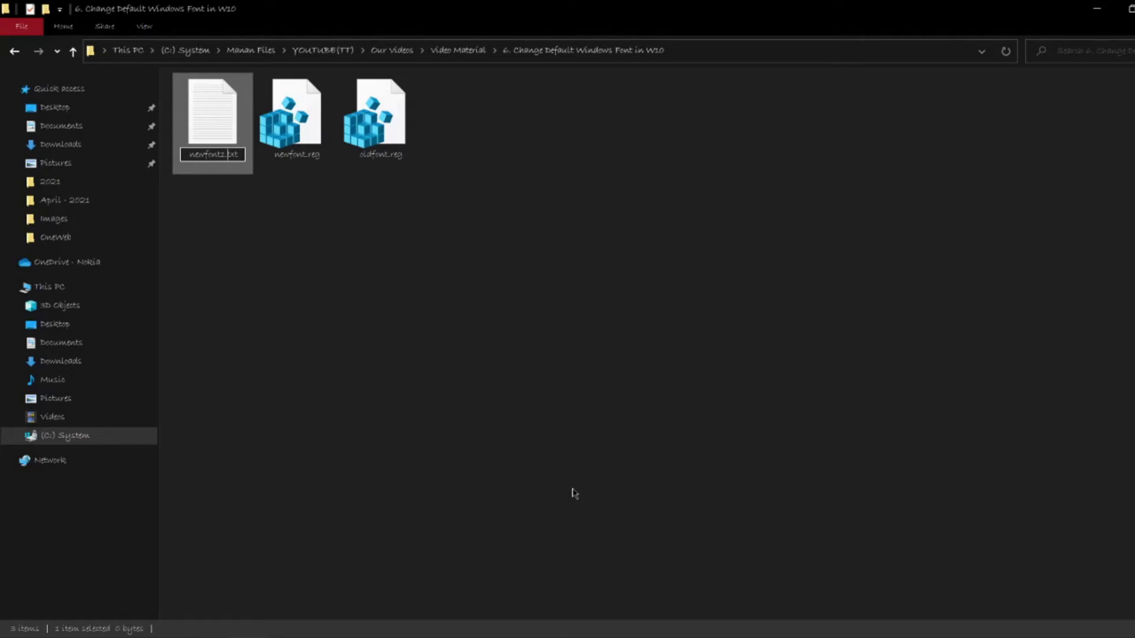
{"action": "key", "text": "Right"}
{"action": "key", "text": "shift+End"}
{"action": "type", "text": "reg"}
{"action": "key", "text": "Return"}
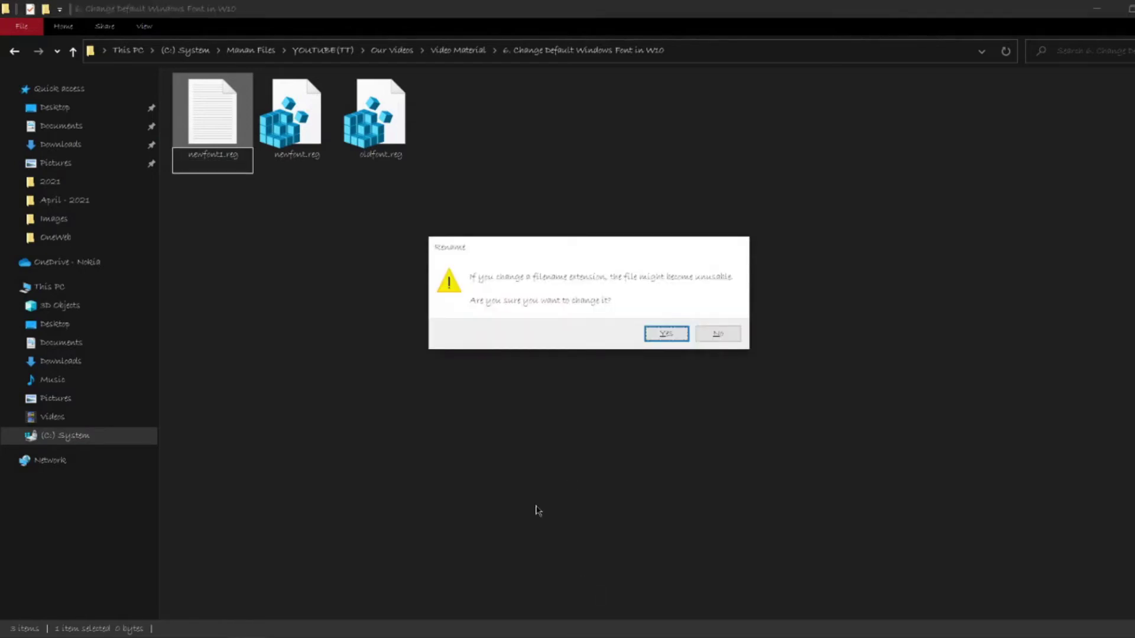
{"action": "left_click", "coordinate": [661, 334]}
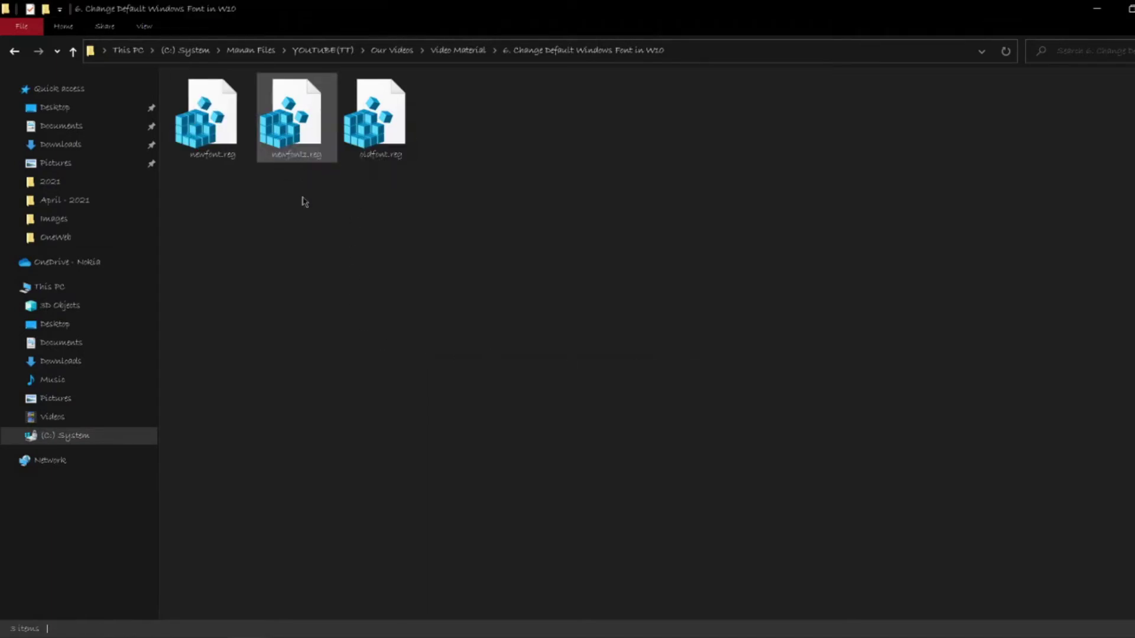
{"action": "left_click", "coordinate": [307, 283]}
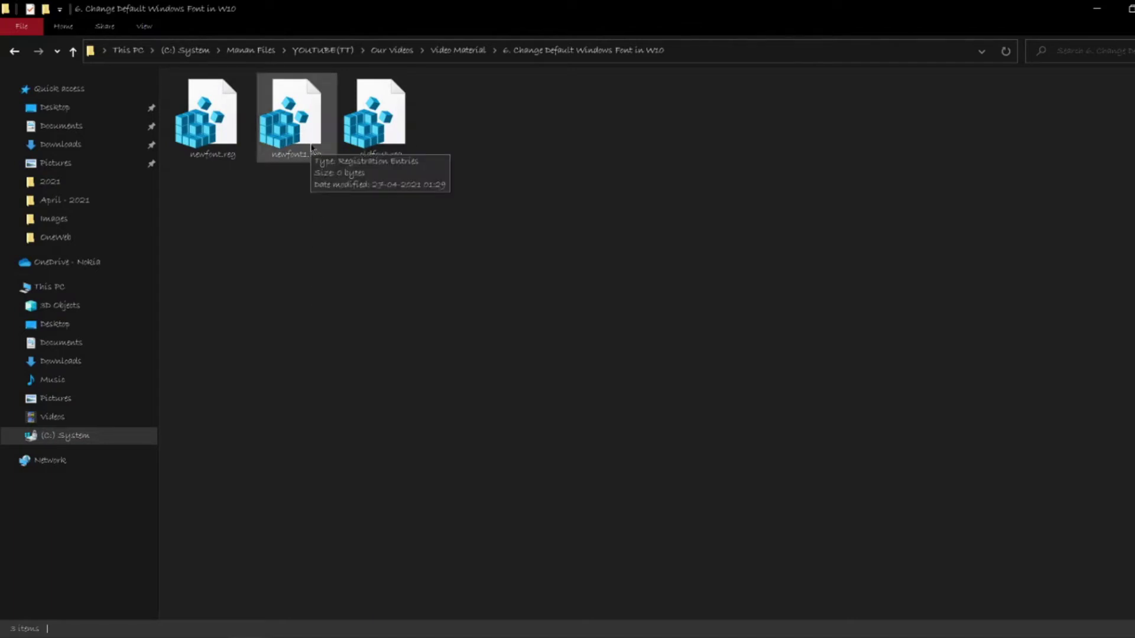
Open newfont.reg for editing in Notepad, copy its entire contents, and close it.
{"action": "left_click", "coordinate": [205, 135]}
{"action": "right_click", "coordinate": [205, 134]}
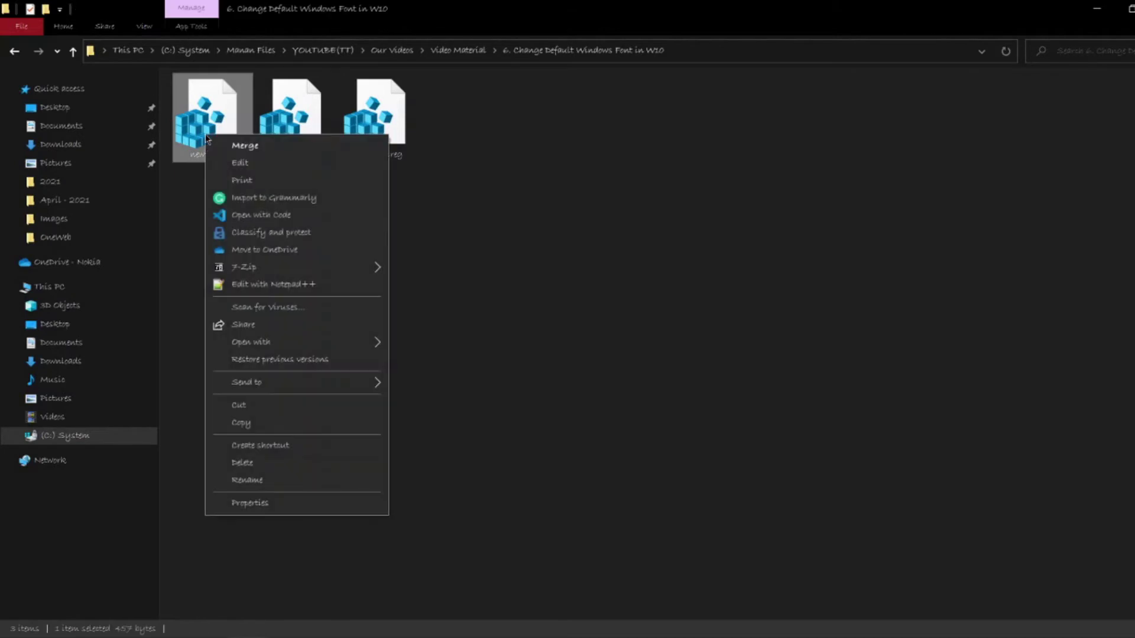
{"action": "left_click", "coordinate": [240, 163]}
{"action": "key", "text": "ctrl+a"}
{"action": "key", "text": "ctrl+c"}
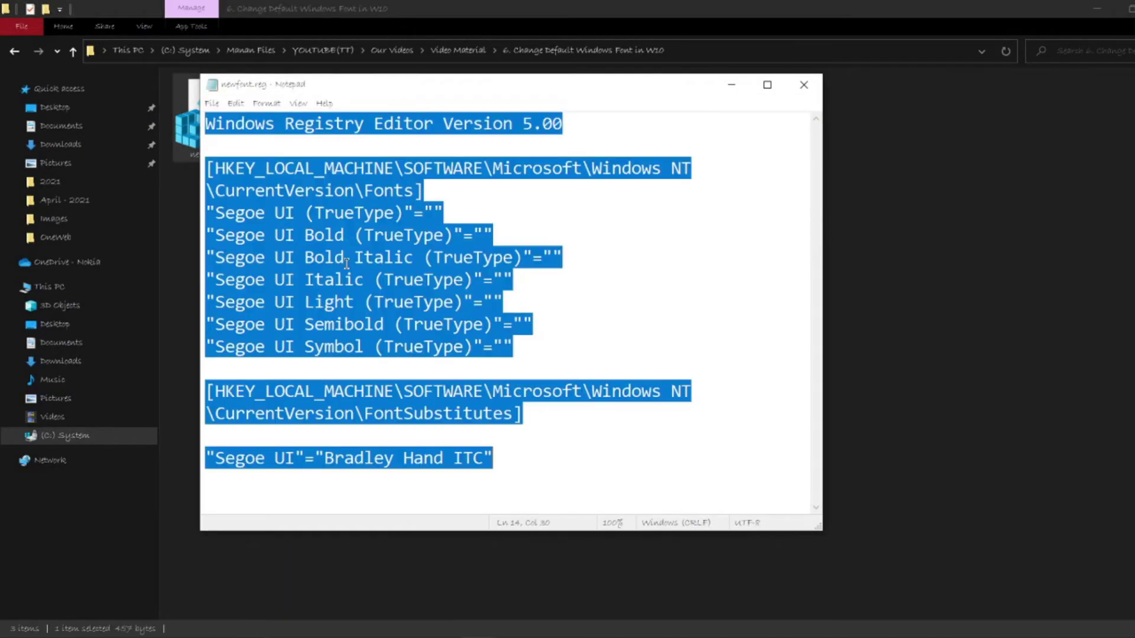
{"action": "left_click", "coordinate": [804, 85]}
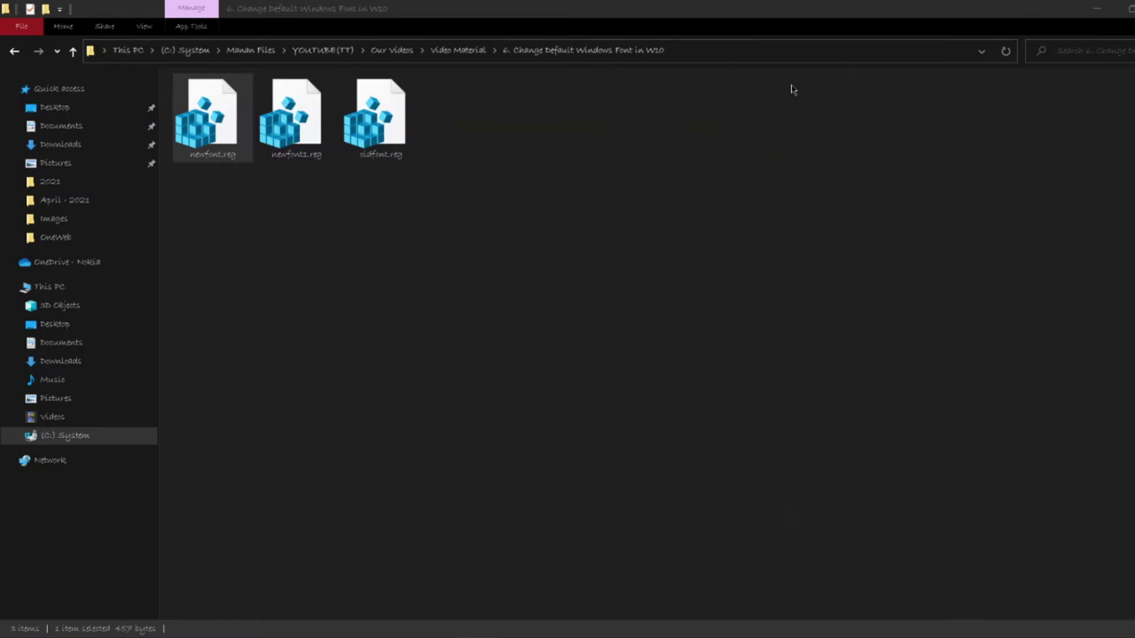
Open newfont1.reg for editing and paste the copied registry script into it.
{"action": "left_click", "coordinate": [310, 147]}
{"action": "right_click", "coordinate": [310, 148]}
{"action": "left_click", "coordinate": [341, 174]}
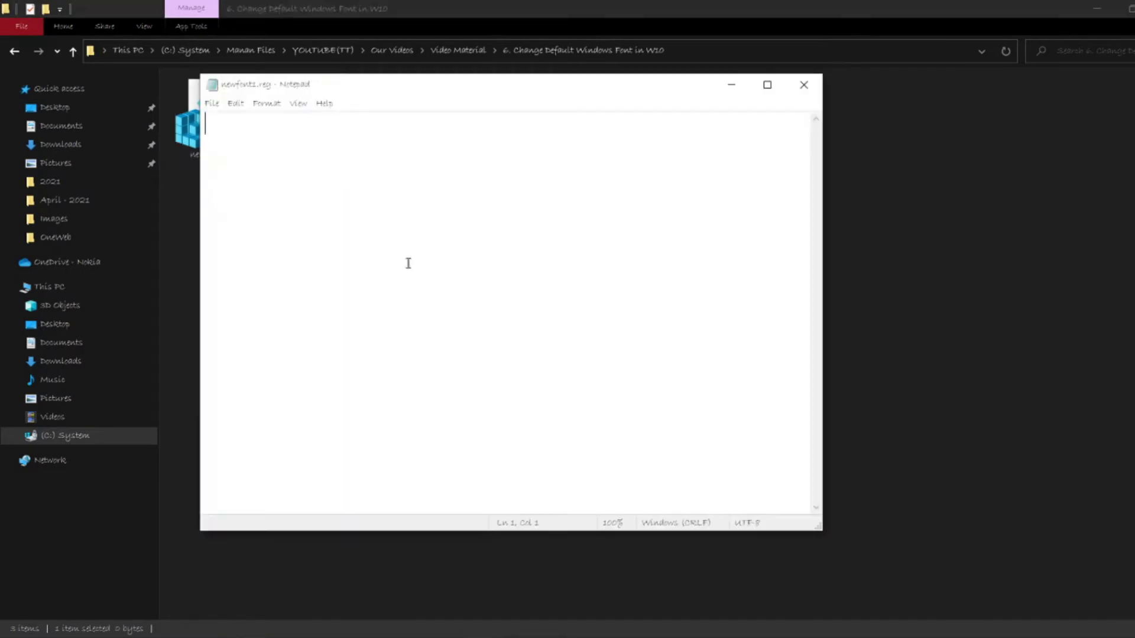
{"action": "key", "text": "ctrl+v"}
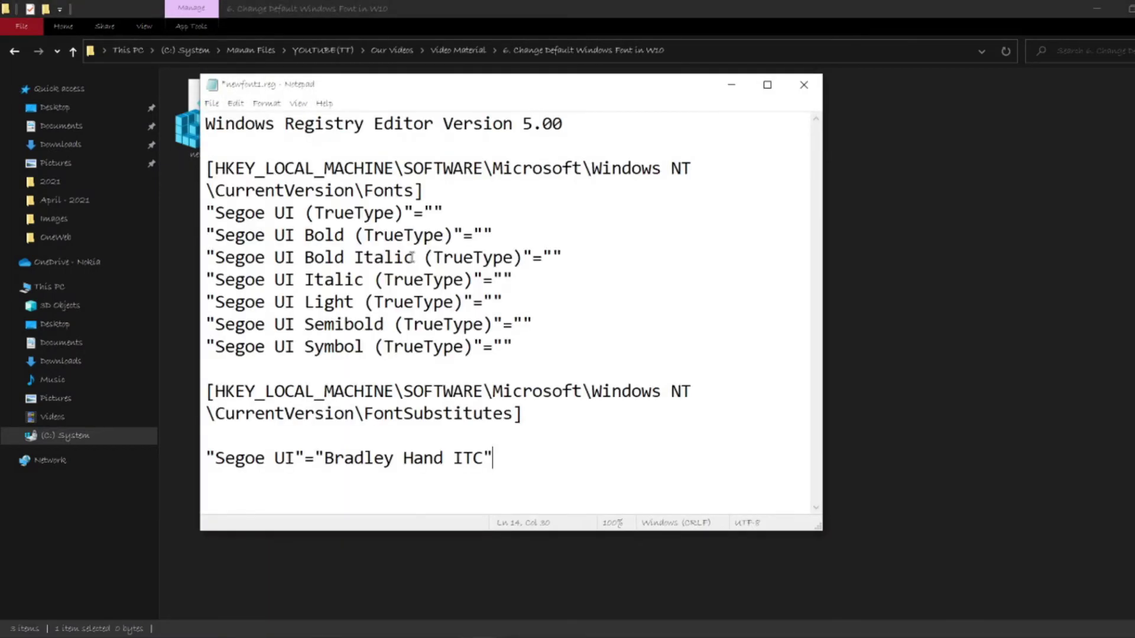
Set the "Segoe UI" font substitute in newfont1.reg to "Bell MT", then save and close the file.
{"action": "left_click_drag", "start_coordinate": [484, 456], "coordinate": [327, 447]}
{"action": "key", "text": "BackSpace"}
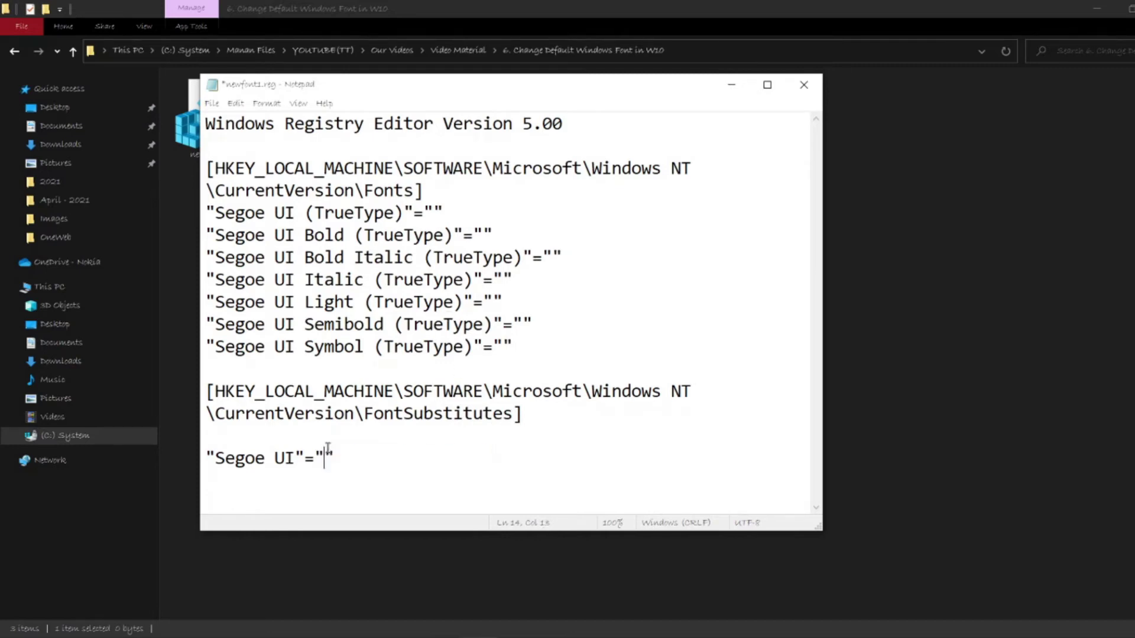
{"action": "type", "text": "Bell MT"}
{"action": "key", "text": "End"}
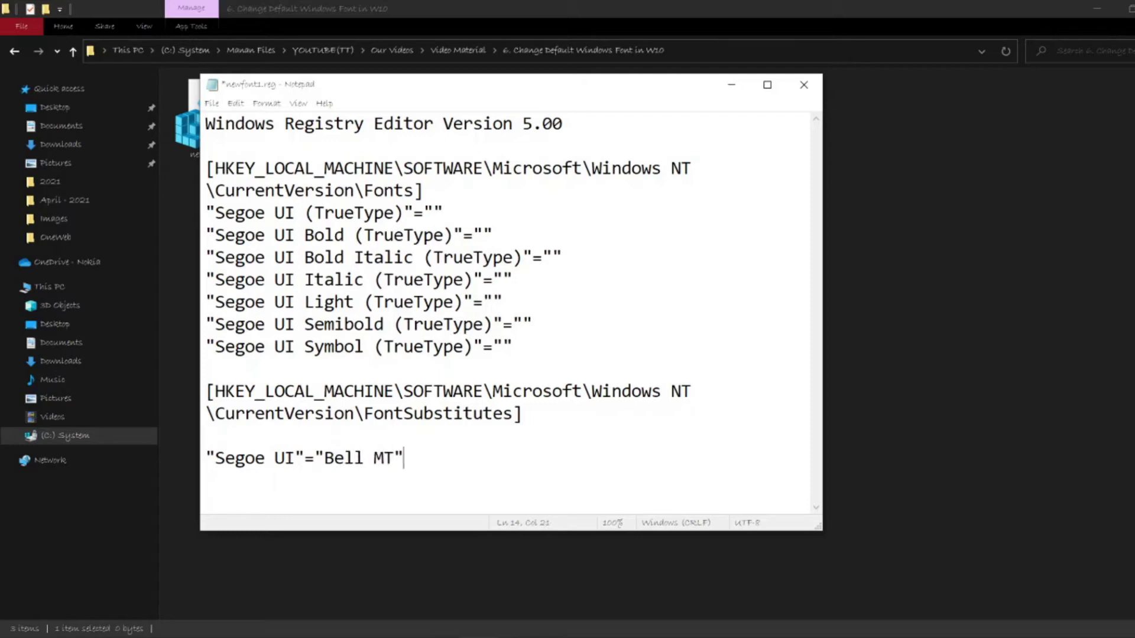
{"action": "key", "text": "ctrl+s"}
{"action": "left_click", "coordinate": [325, 455]}
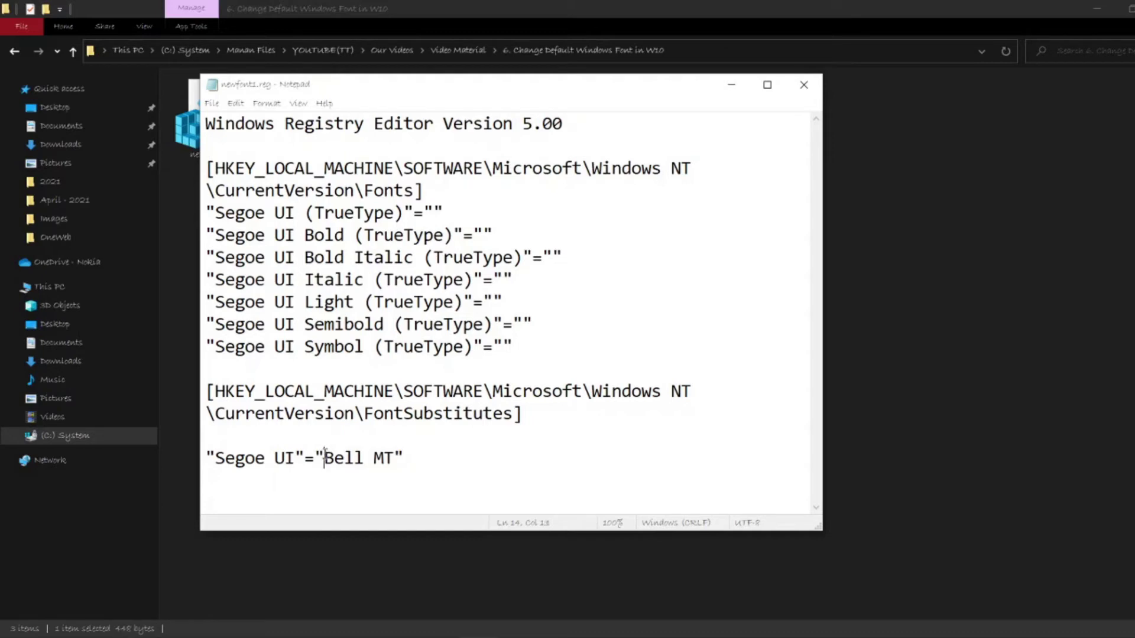
{"action": "left_click", "coordinate": [395, 458]}
{"action": "left_click", "coordinate": [442, 455]}
{"action": "left_click", "coordinate": [803, 86]}
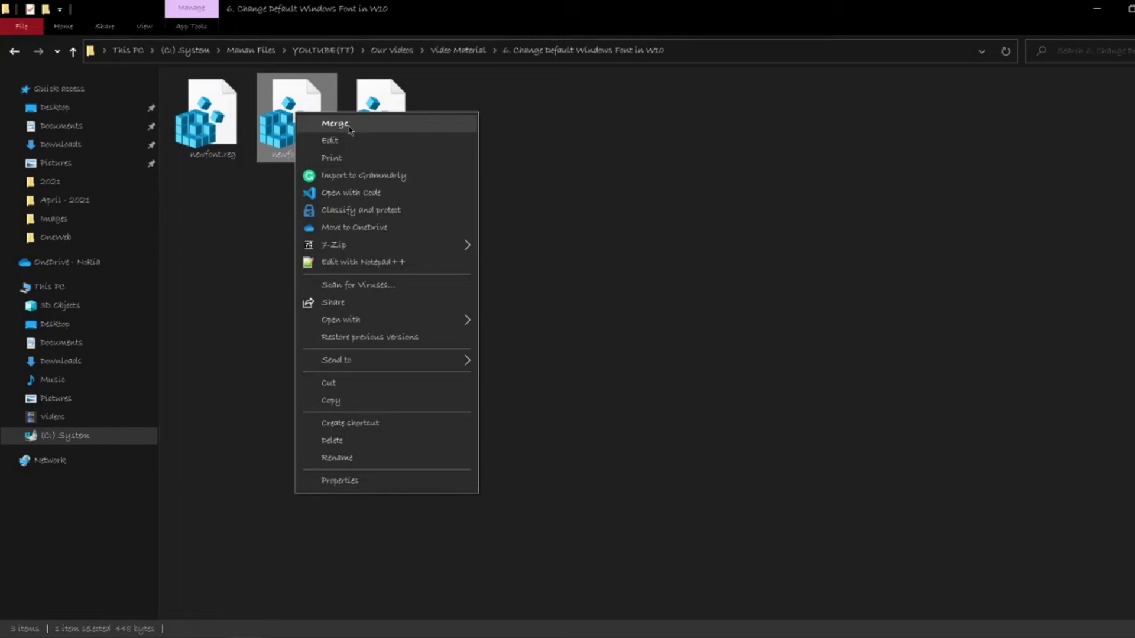
Merge newfont1.reg into the Windows registry and accept the security confirmation.
{"action": "left_click", "coordinate": [350, 129]}
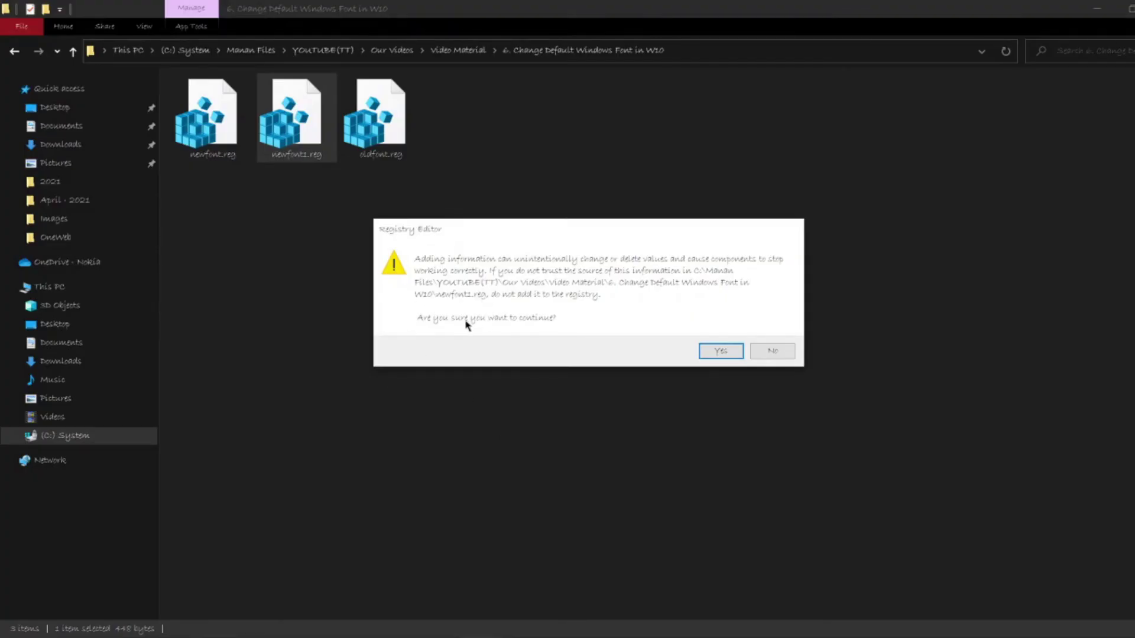
{"action": "left_click", "coordinate": [710, 350]}
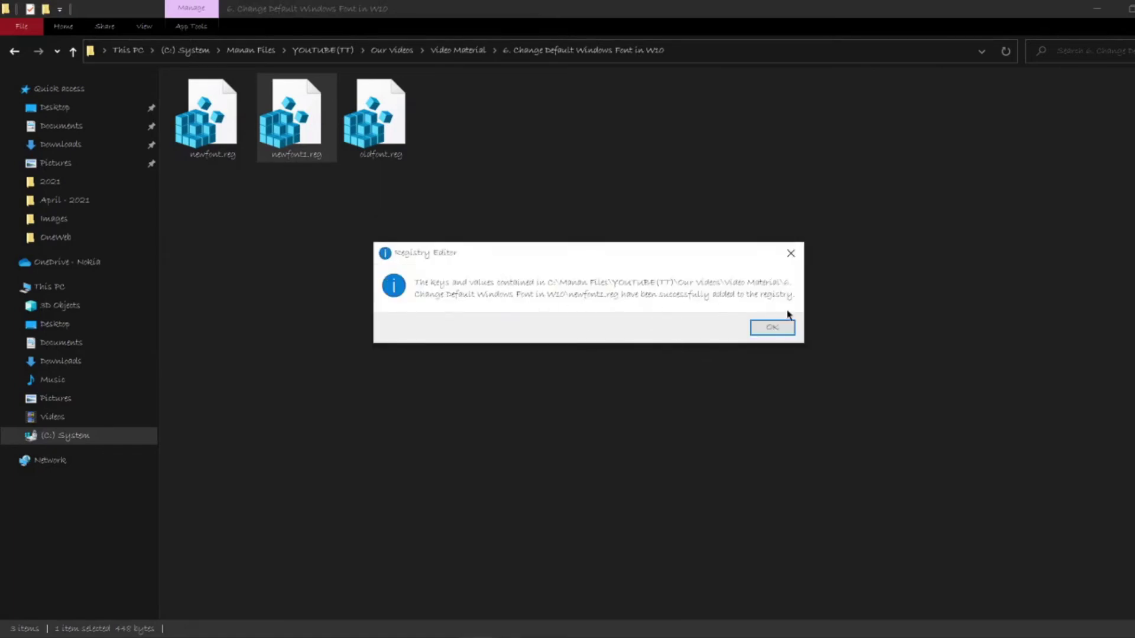
Dismiss the merge confirmation for newfont1.reg and clear the file selection in the folder.
{"action": "left_click", "coordinate": [775, 327]}
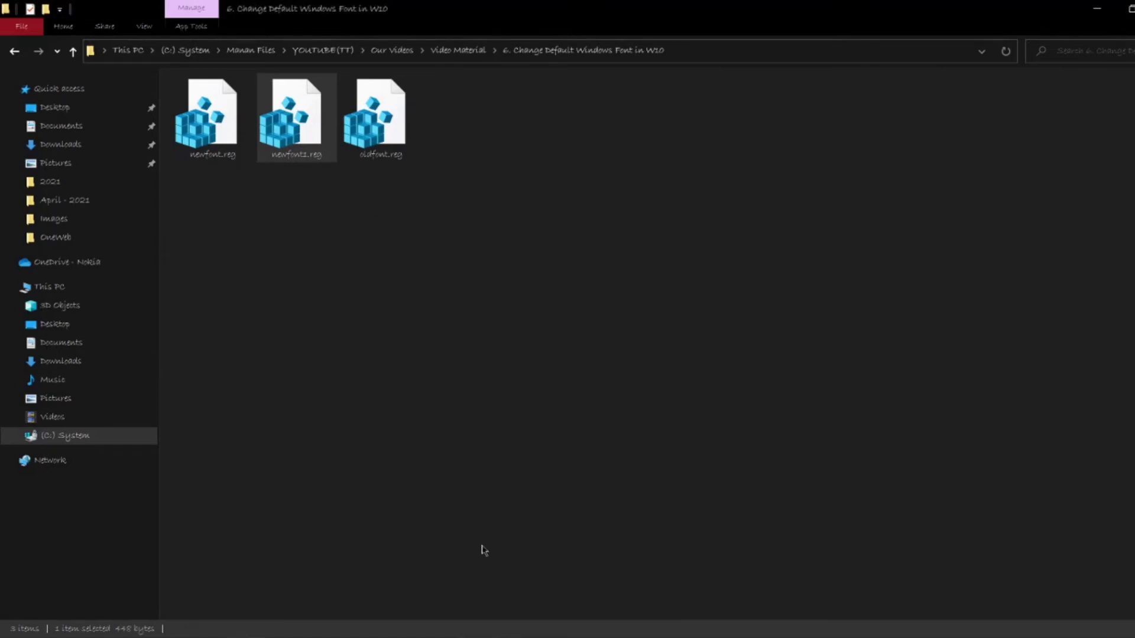
{"action": "left_click", "coordinate": [393, 340]}
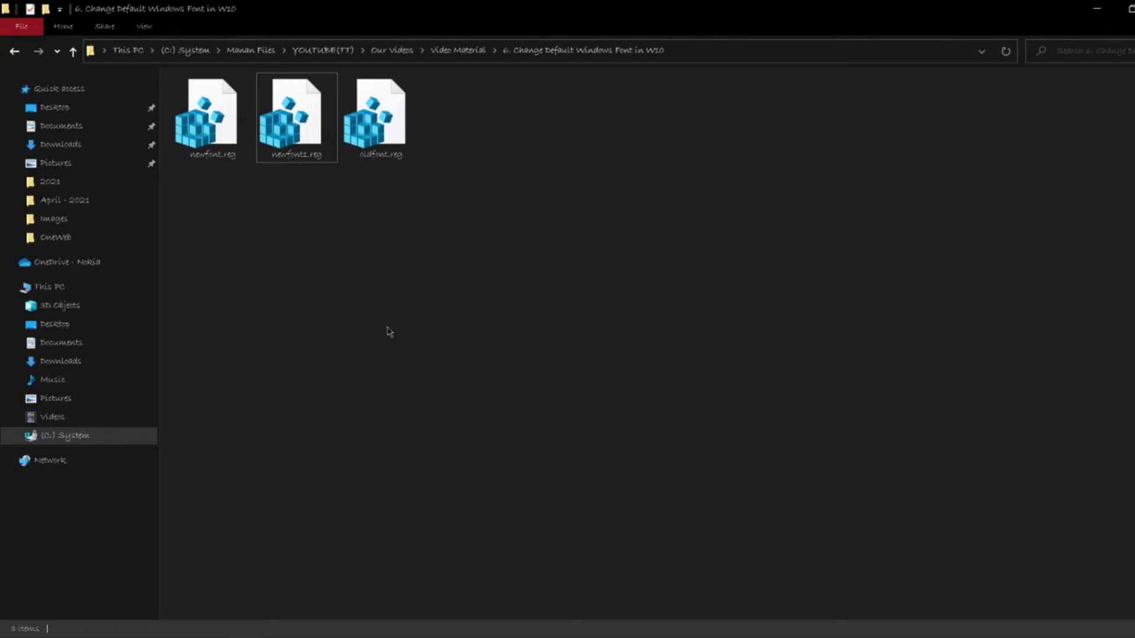
Open oldfont.reg for editing in a maximized Notepad window, review its full script, and return to the folder.
{"action": "right_click", "coordinate": [378, 155]}
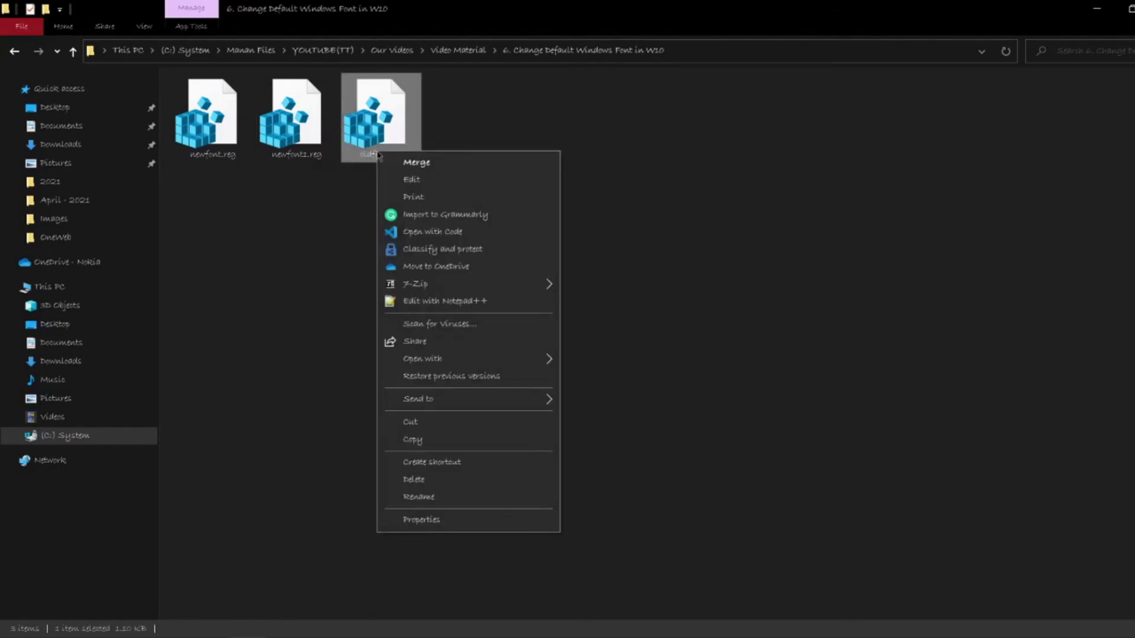
{"action": "left_click", "coordinate": [414, 179]}
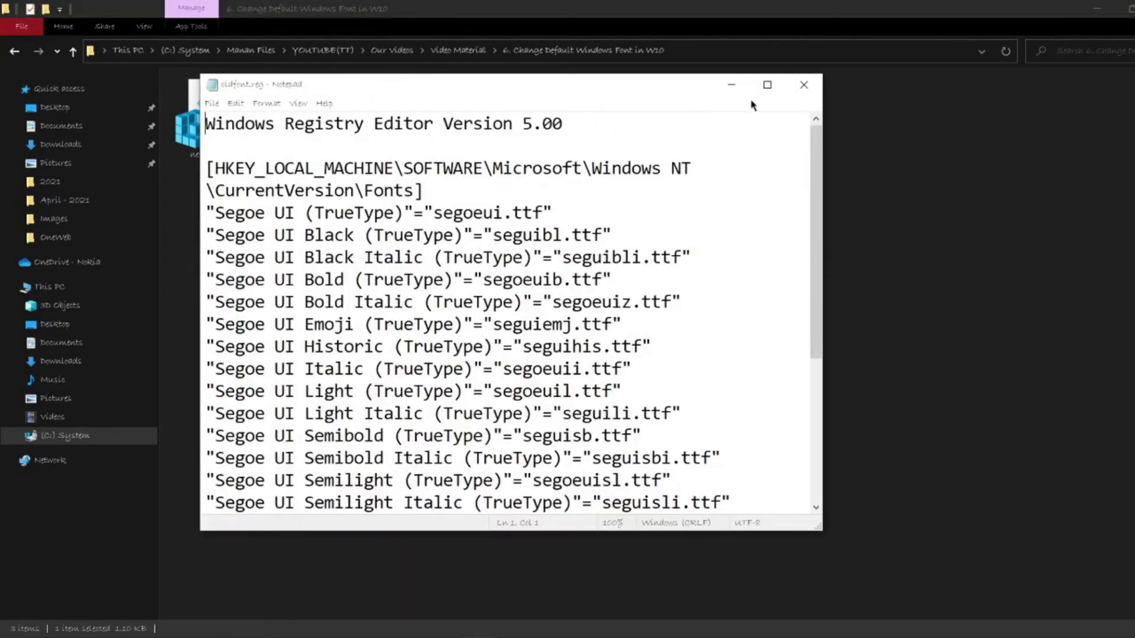
{"action": "left_click", "coordinate": [768, 85]}
{"action": "left_click", "coordinate": [497, 294]}
{"action": "key", "text": "ctrl+a"}
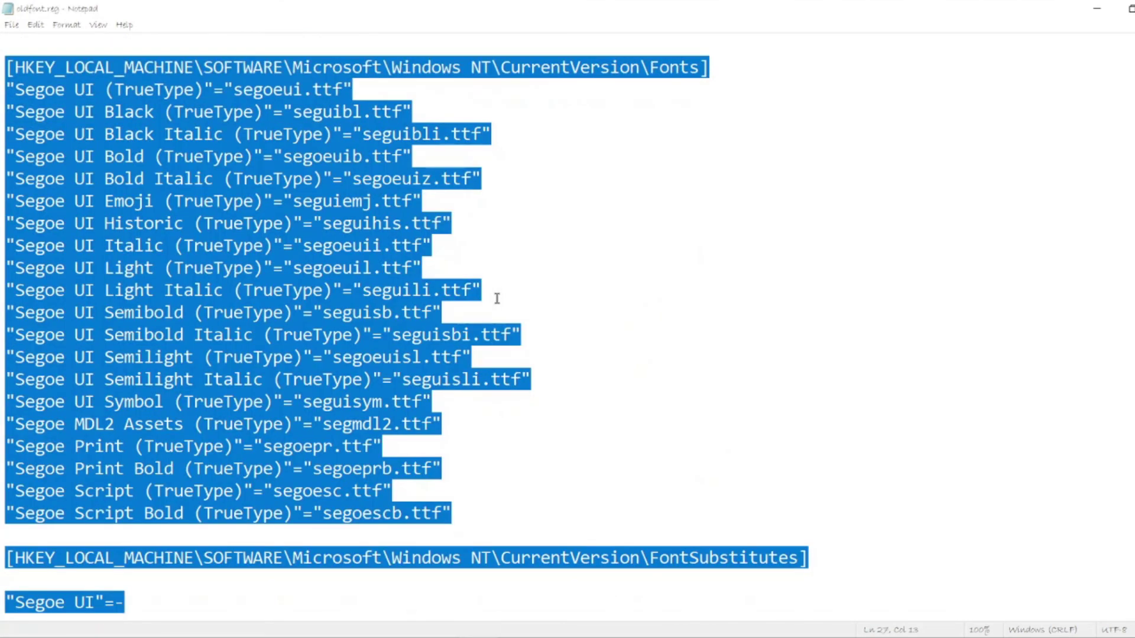
{"action": "key", "text": "alt+F4"}
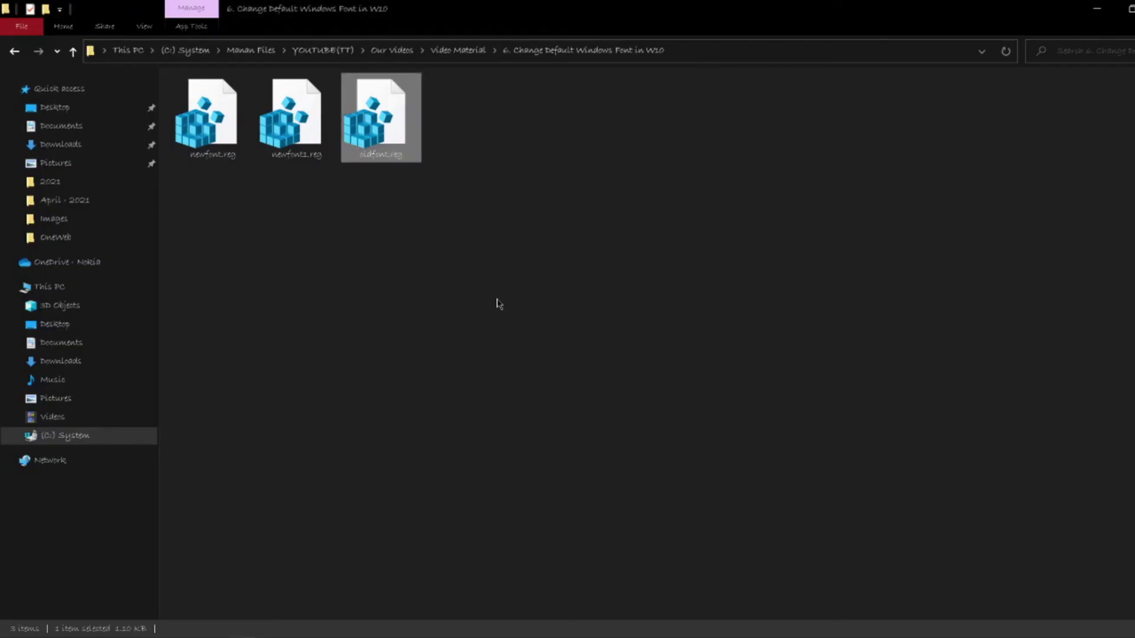
Merge oldfont.reg into the Windows registry, accepting the warning and dismissing the confirmation.
{"action": "right_click", "coordinate": [389, 139]}
{"action": "left_click", "coordinate": [426, 148]}
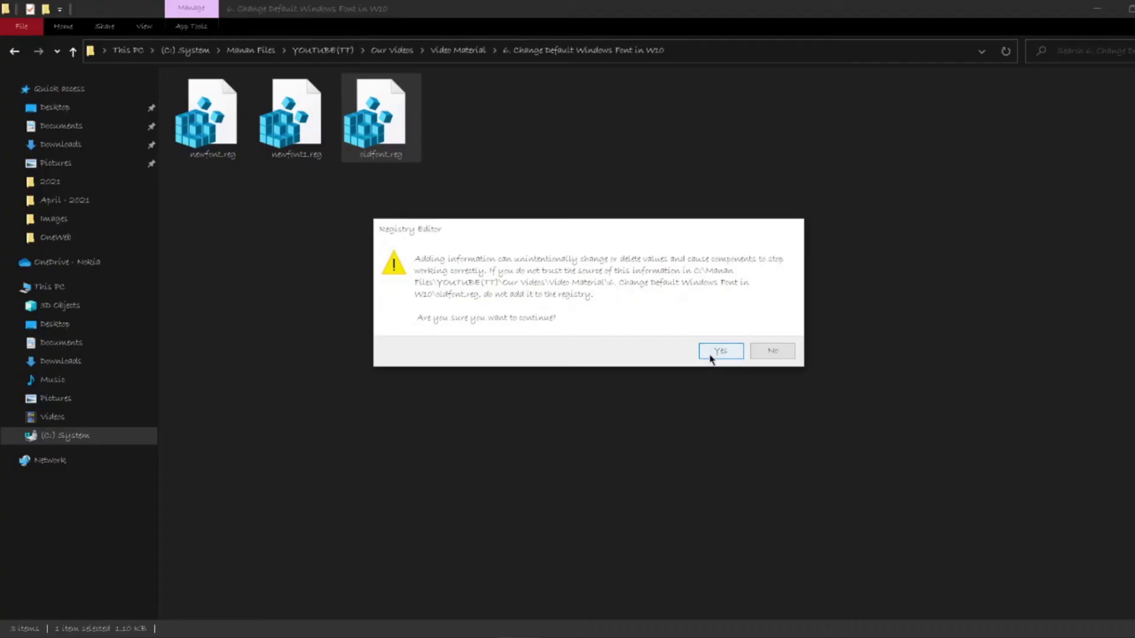
{"action": "left_click", "coordinate": [709, 353]}
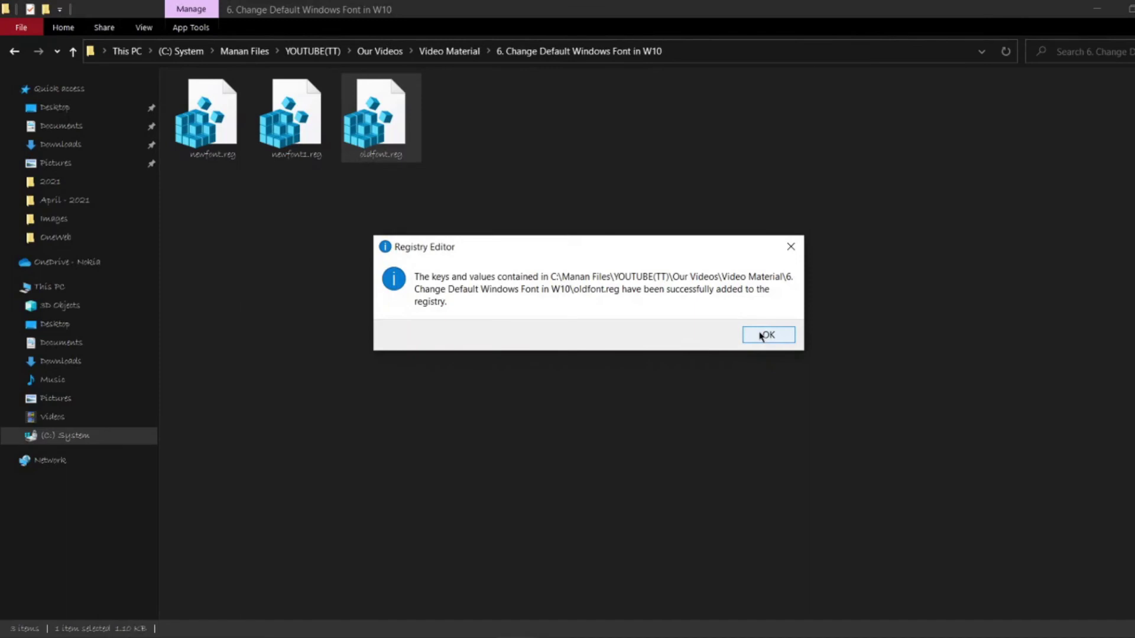
{"action": "left_click", "coordinate": [772, 336]}
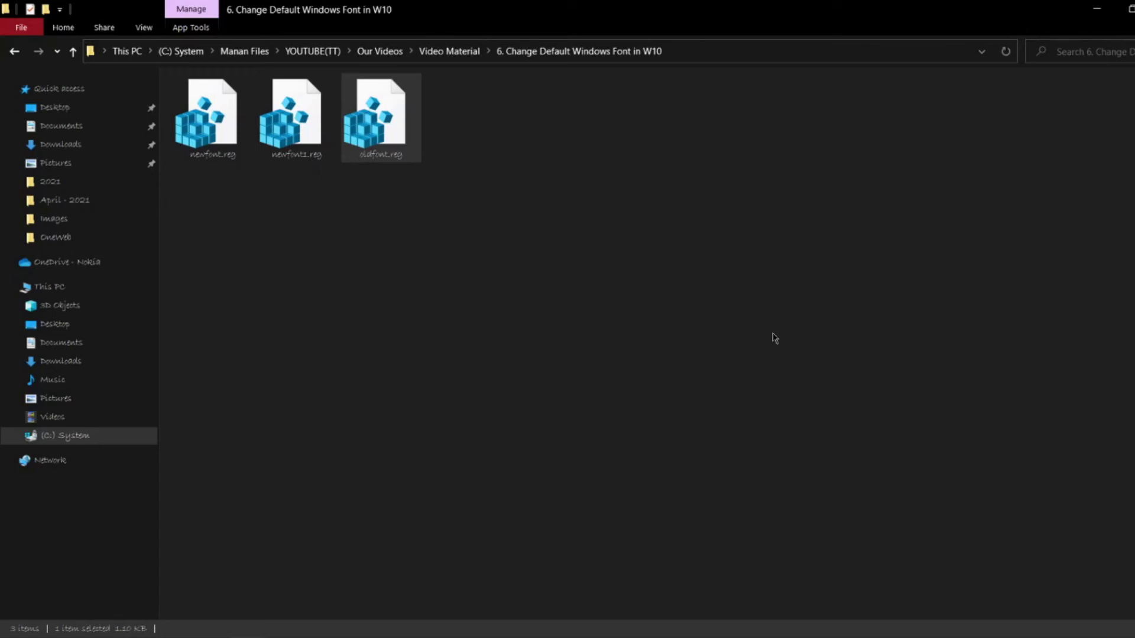
Clear the file selection and refresh the folder view to reload its text in the restored font.
{"action": "left_click", "coordinate": [765, 338]}
{"action": "right_click", "coordinate": [488, 278]}
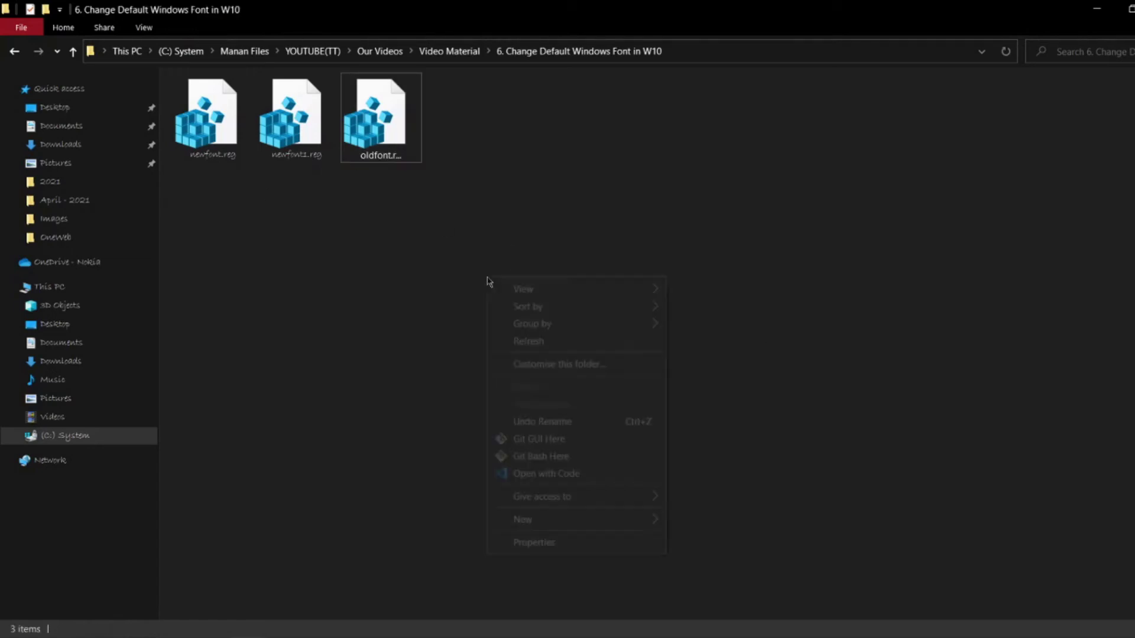
{"action": "left_click", "coordinate": [526, 342]}
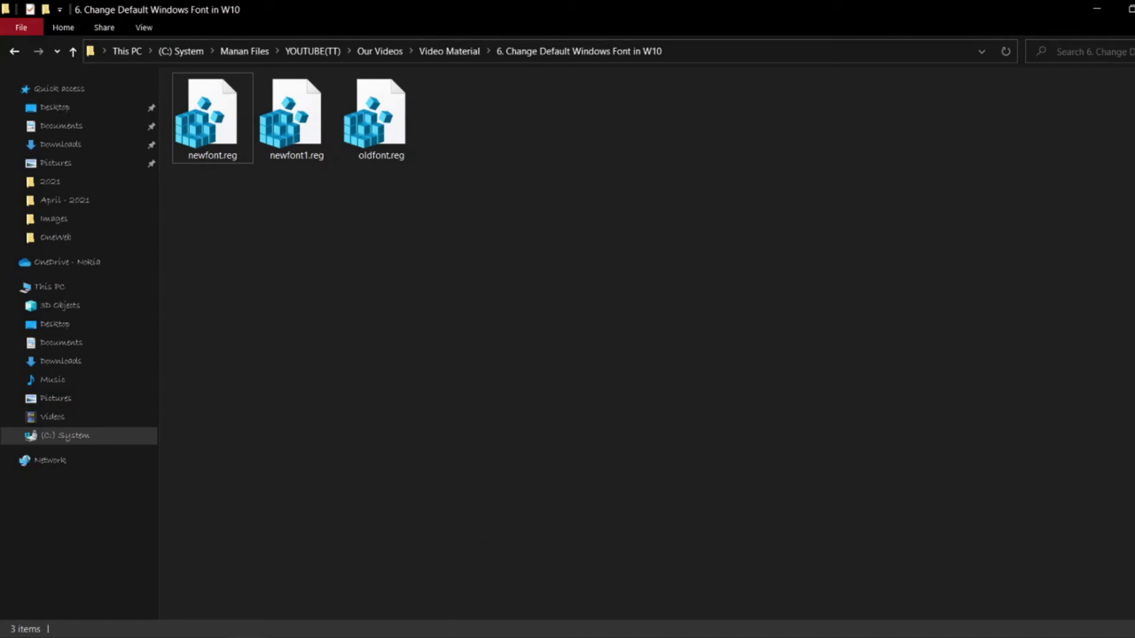
Switch to the Fonts page of the Windows Settings and look through the list of installed fonts.
{"action": "key", "text": "alt+Tab"}
{"action": "left_click", "coordinate": [18, 12]}
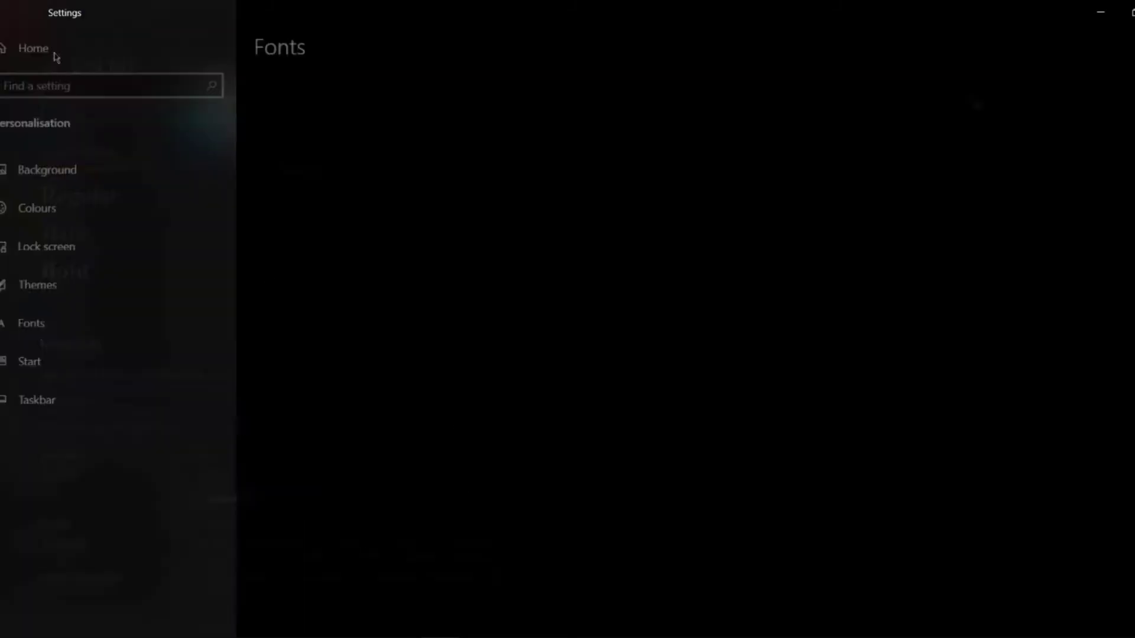
{"action": "scroll", "coordinate": [593, 401], "scroll_direction": "down", "scroll_amount": 20}
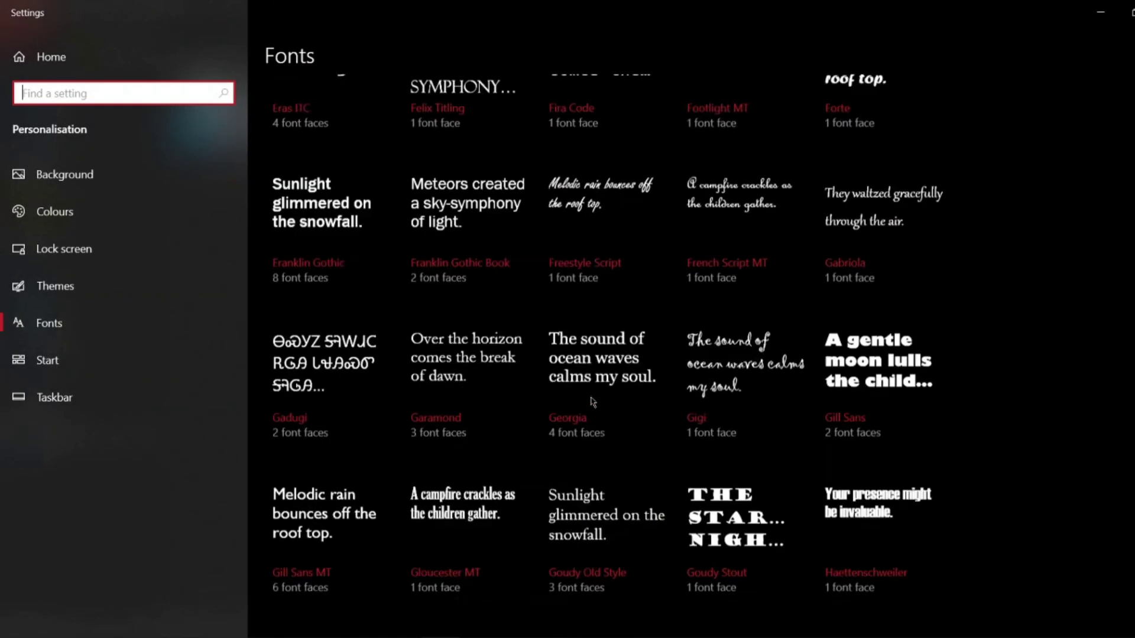
{"action": "scroll", "coordinate": [591, 402], "scroll_direction": "down", "scroll_amount": 20}
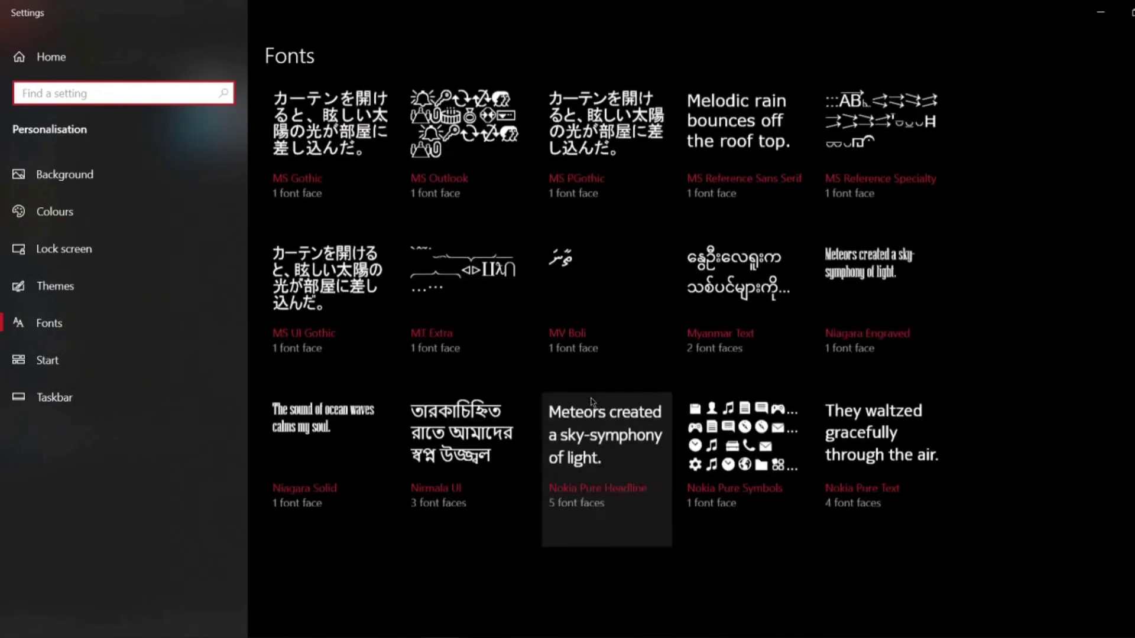
{"action": "scroll", "coordinate": [593, 402], "scroll_direction": "down", "scroll_amount": 2}
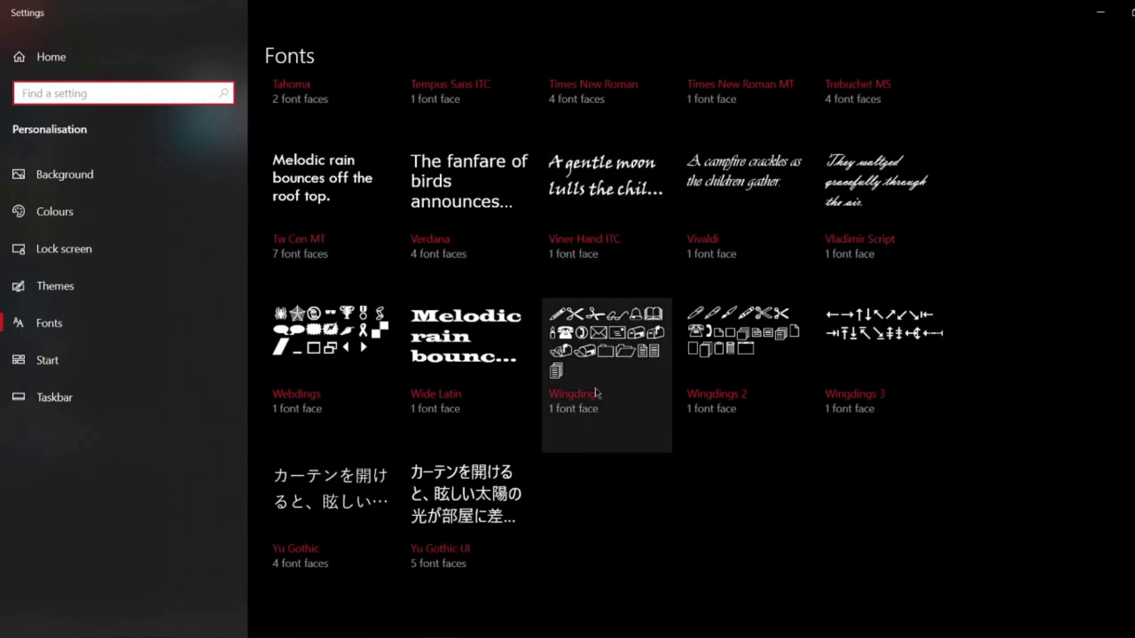
{"action": "scroll", "coordinate": [603, 354], "scroll_direction": "up", "scroll_amount": 8}
{"action": "scroll", "coordinate": [604, 354], "scroll_direction": "up", "scroll_amount": 15}
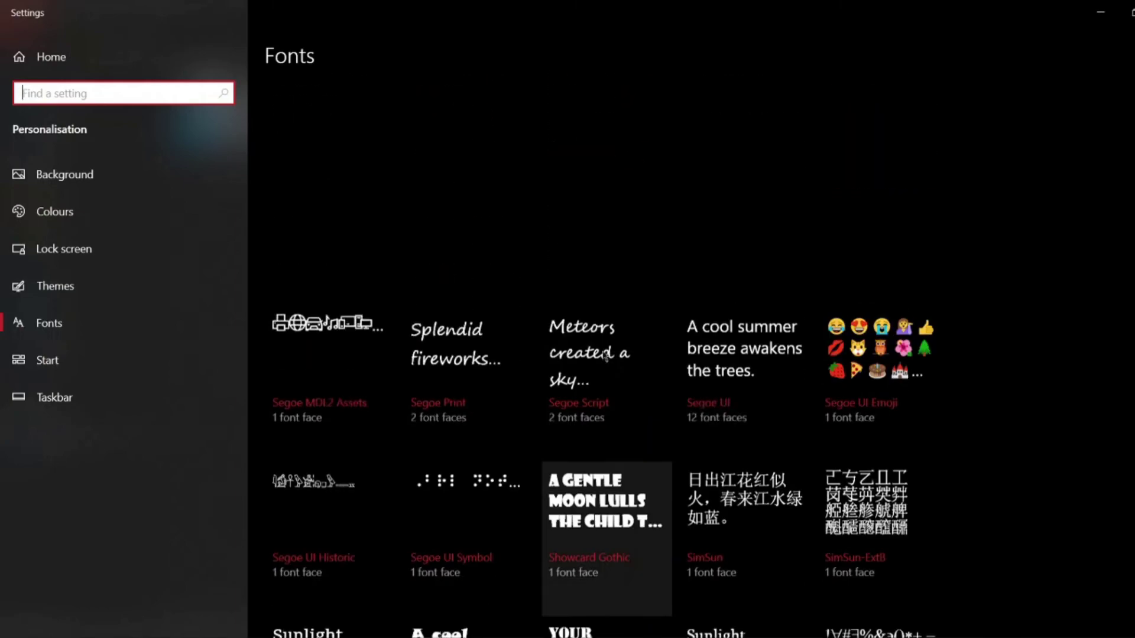
{"action": "scroll", "coordinate": [604, 357], "scroll_direction": "up", "scroll_amount": 5}
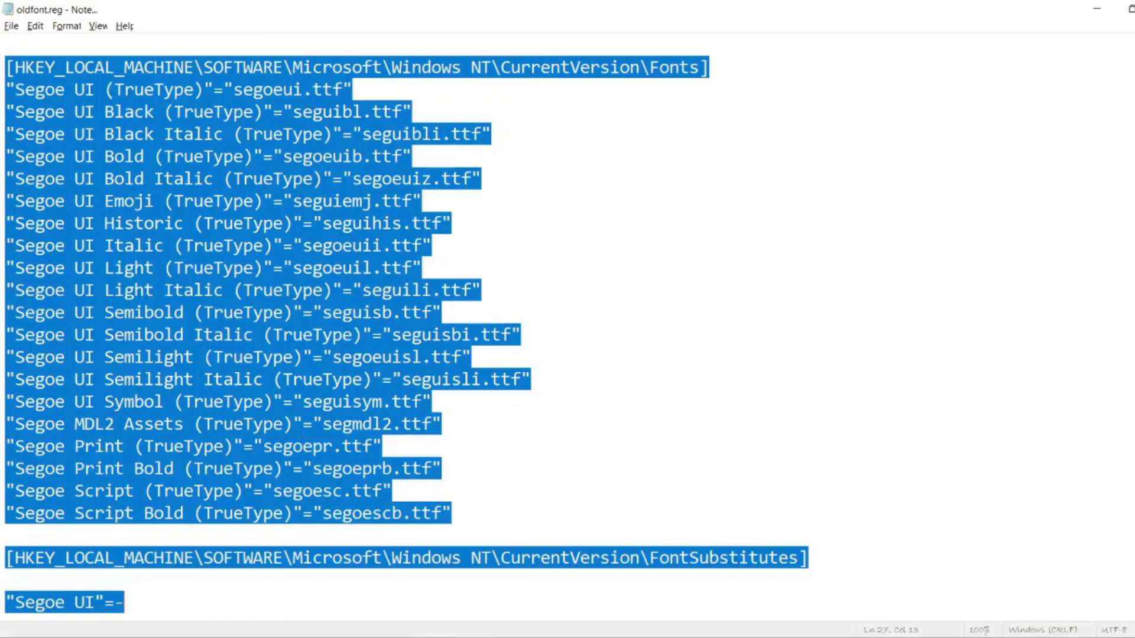
Switch back to oldfont.reg in Notepad and examine its Segoe font entries with the text deselected.
{"action": "left_click", "coordinate": [471, 459]}
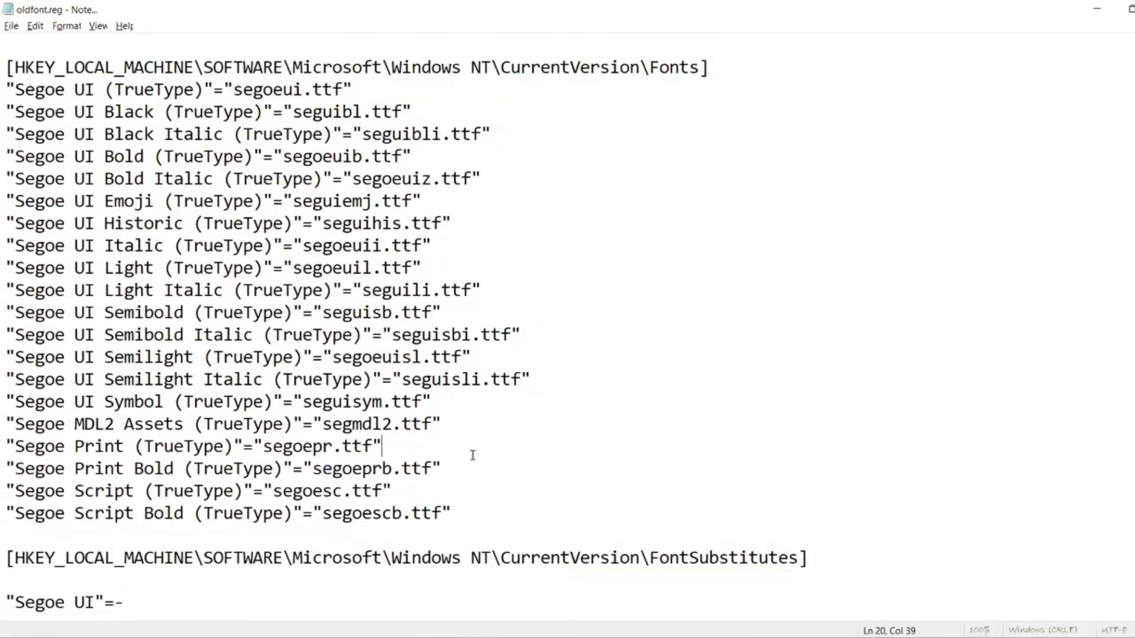
{"action": "left_click", "coordinate": [452, 463]}
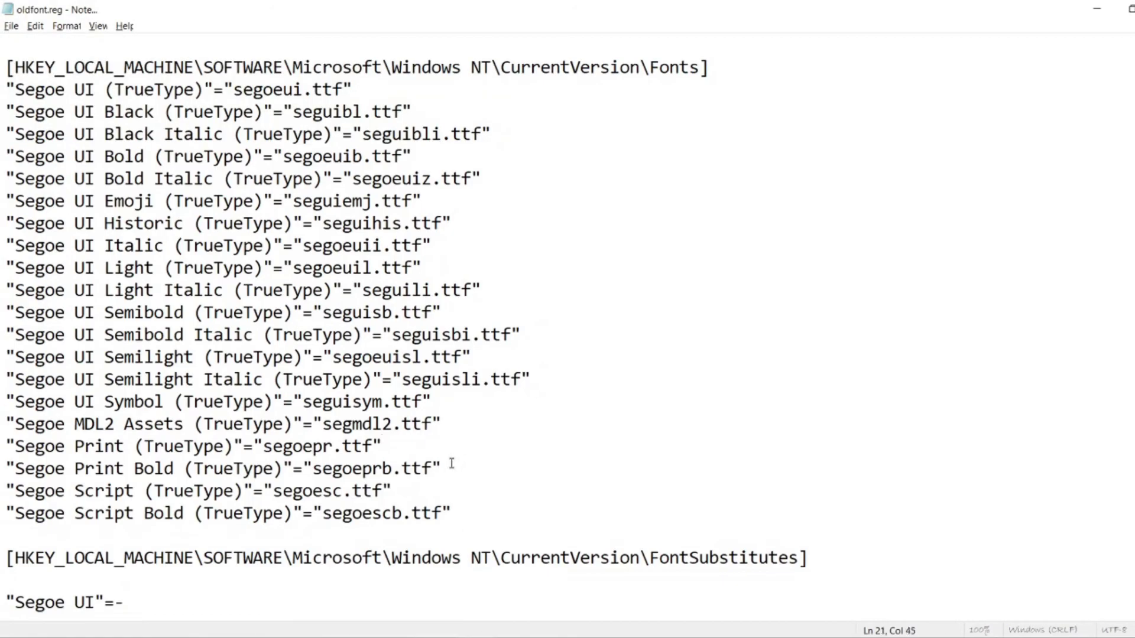